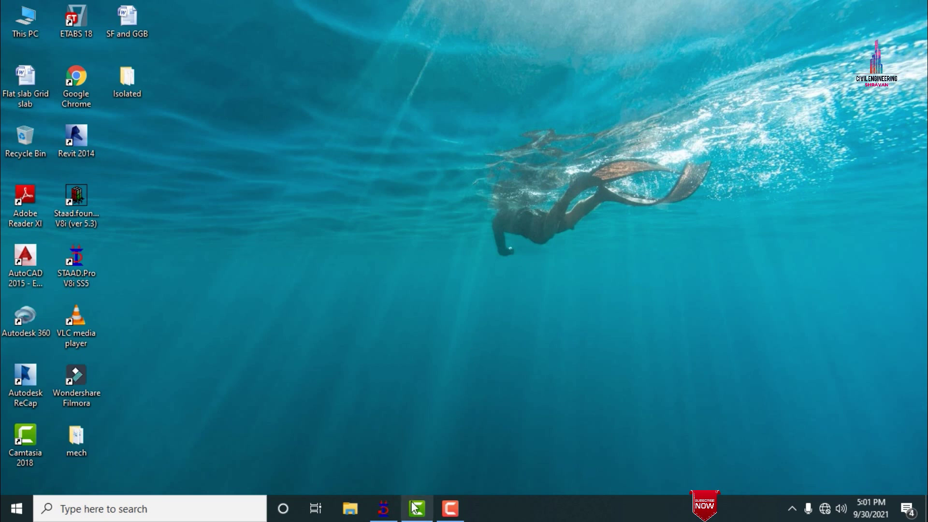
Restore the STAAD.Pro V8i window showing the Isolated multi-storey frame model
click(383, 508)
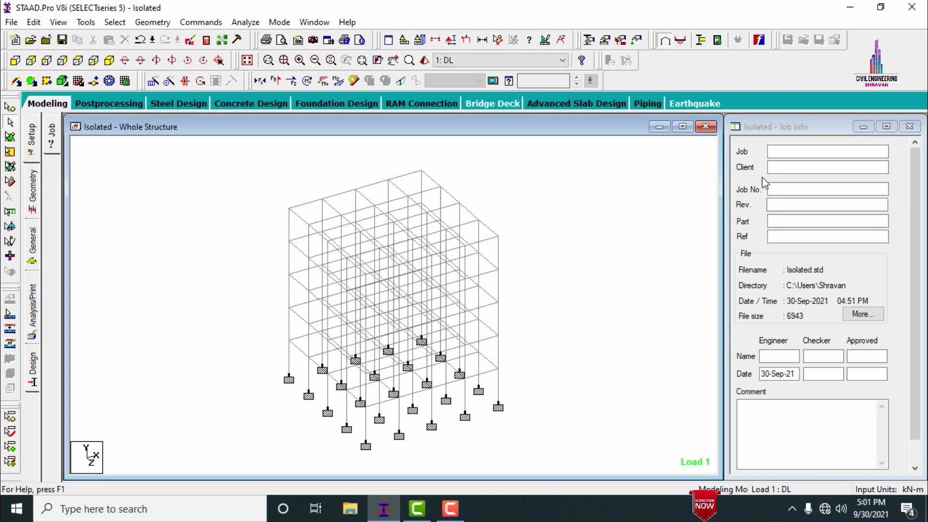
Show the node and beam tables and measure the frame's 15 m height
click(36, 186)
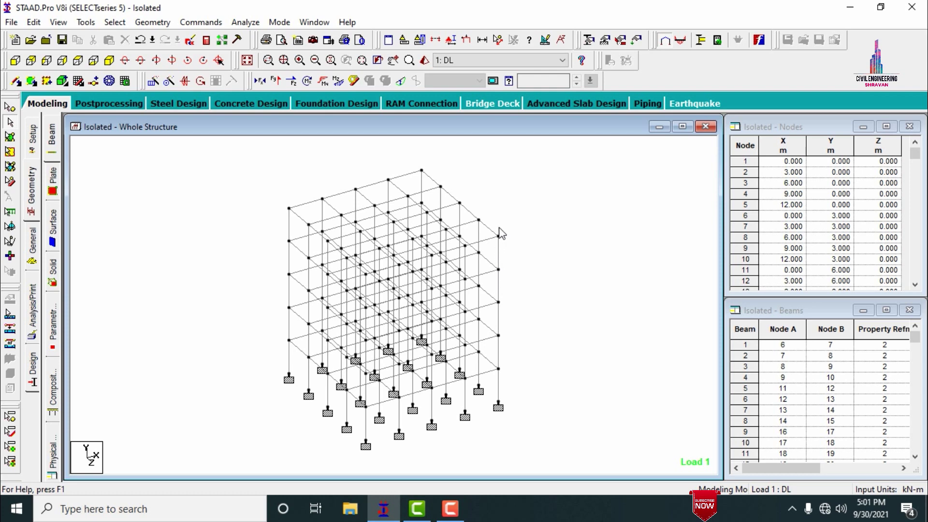
click(497, 40)
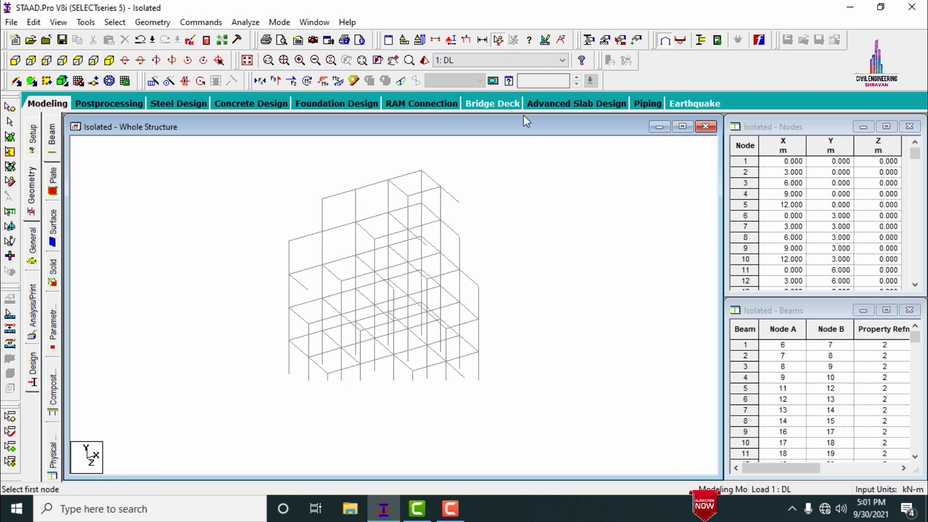
click(503, 237)
click(499, 404)
Measure both 12 m top edges, then display the member section properties
click(288, 209)
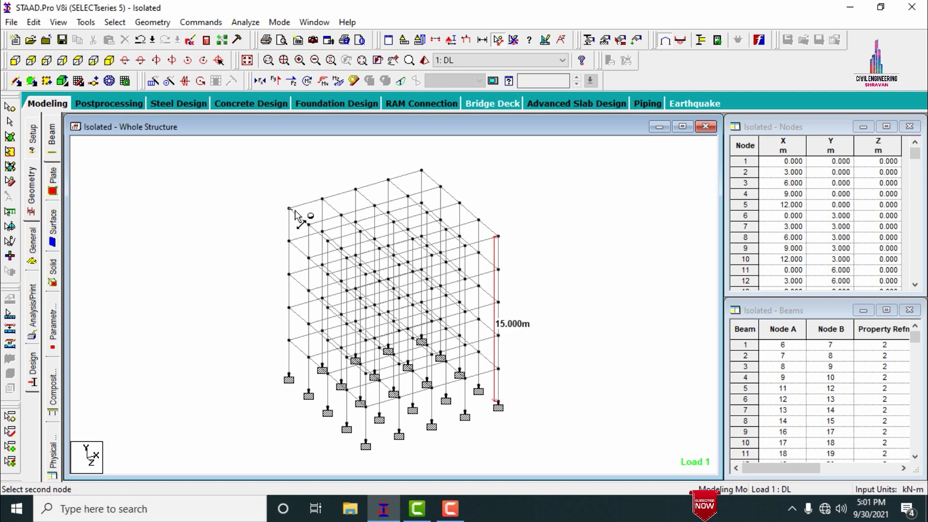
click(422, 170)
click(422, 170)
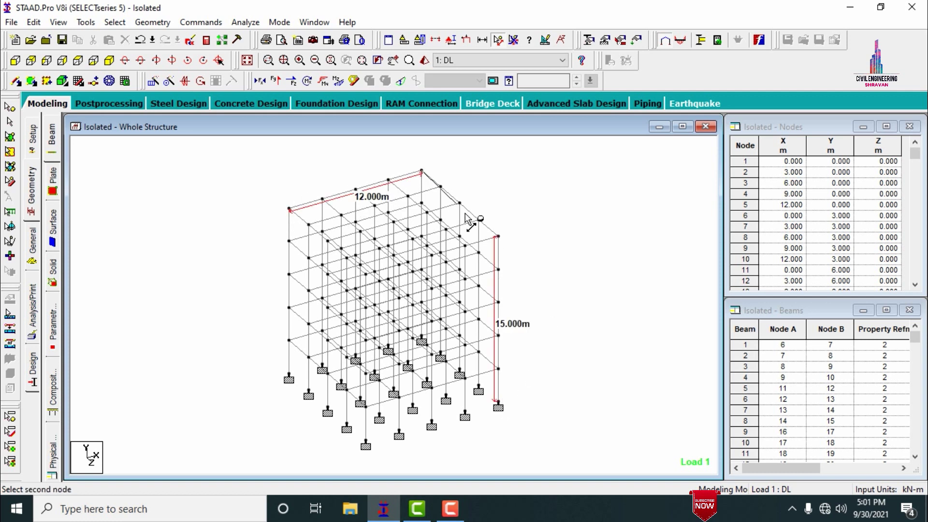
click(501, 238)
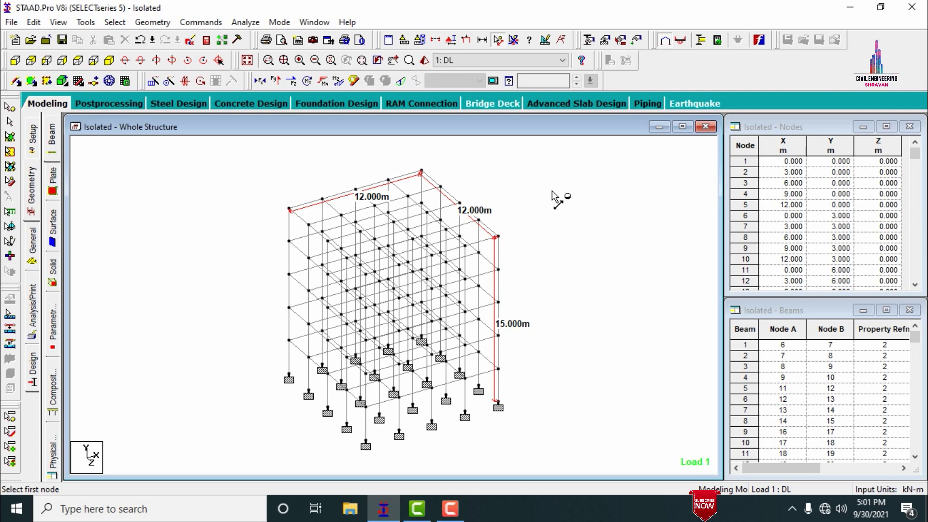
click(514, 45)
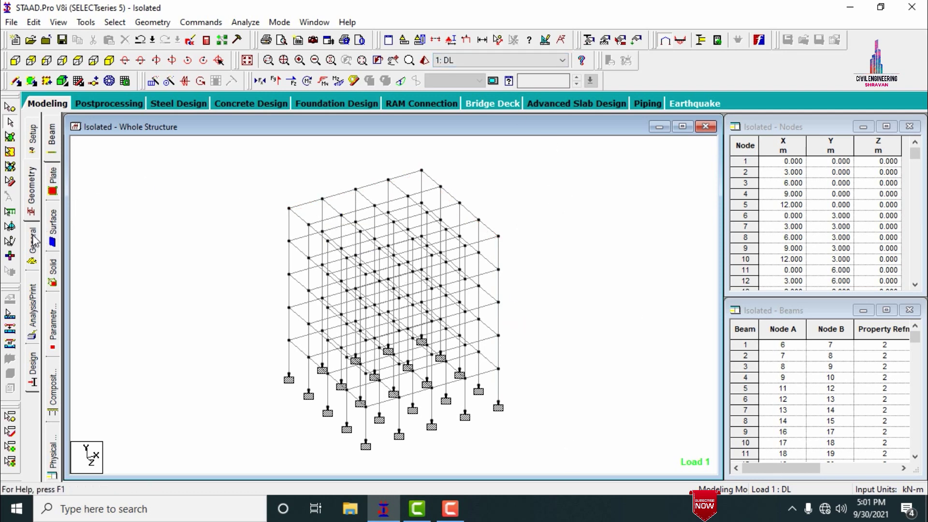
click(32, 238)
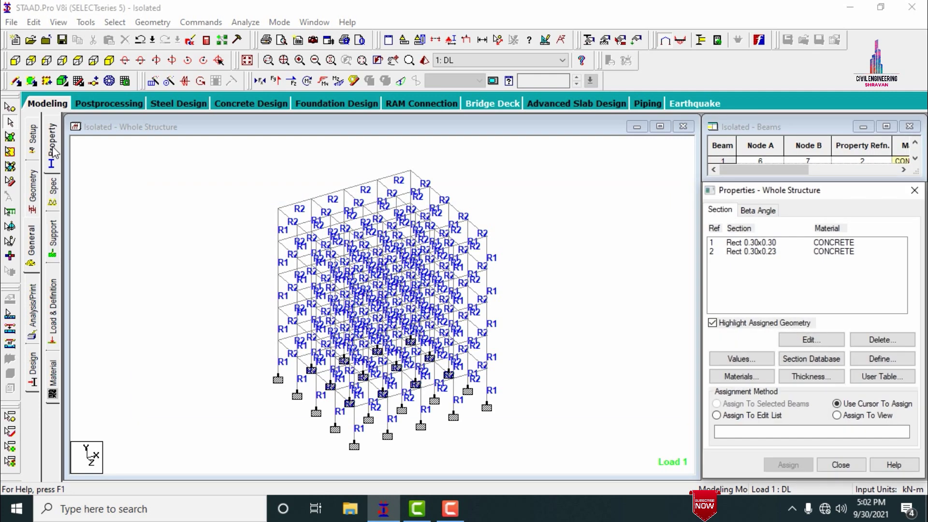
Highlight the Rect 0.30x0.30 columns and the Rect 0.30x0.23 beams, then clear the highlight
click(764, 243)
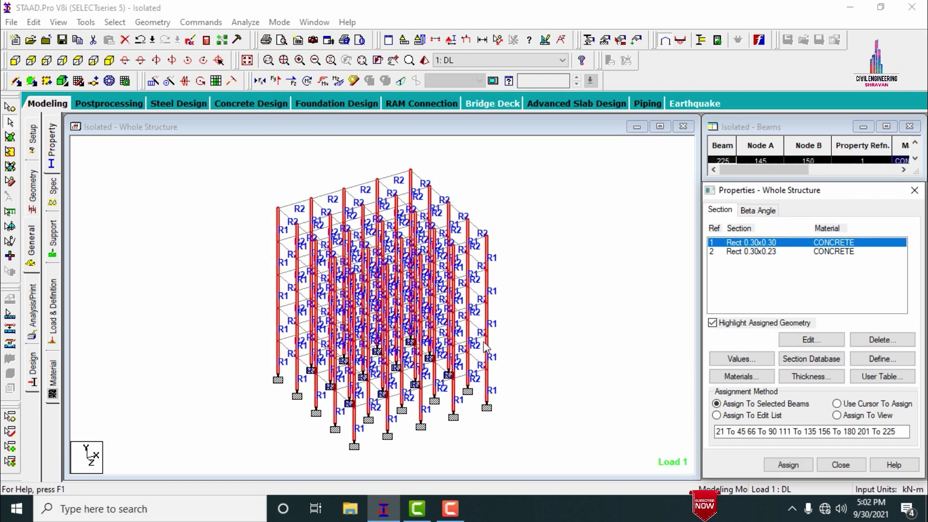
click(763, 251)
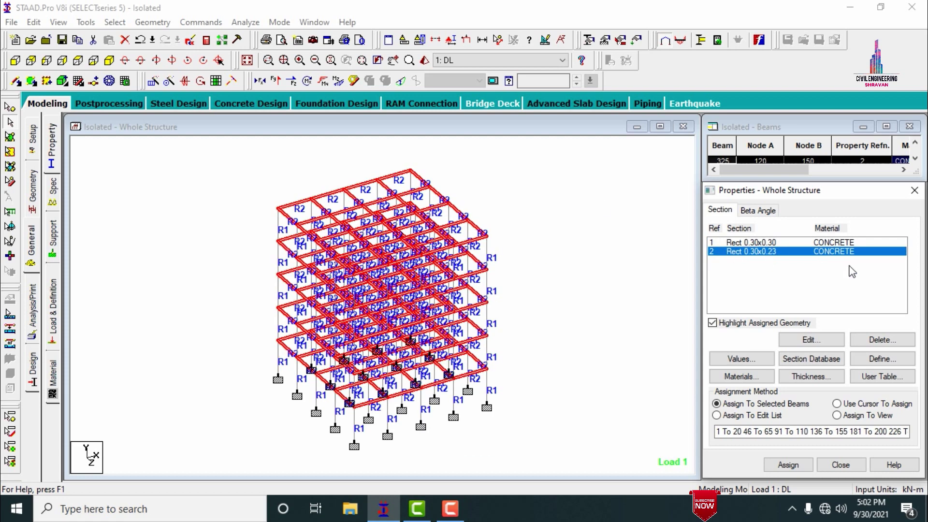
click(627, 230)
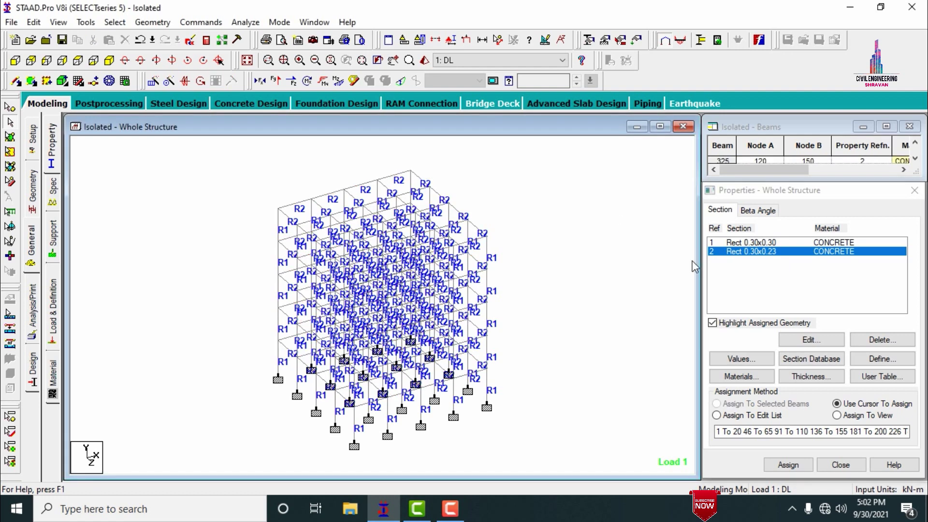
Display the DL loads: self-weight, -24.6 kN/m uniform load and -2 floor load
click(53, 299)
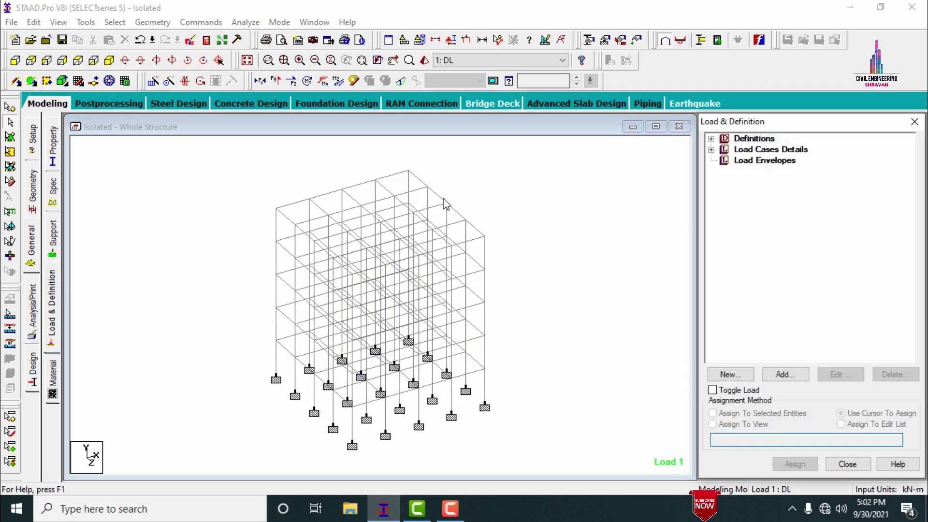
click(711, 152)
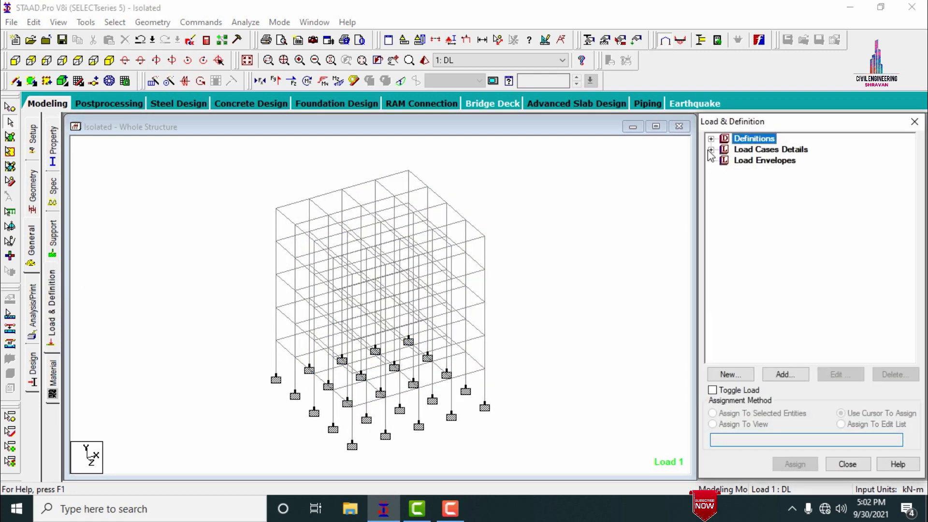
click(710, 150)
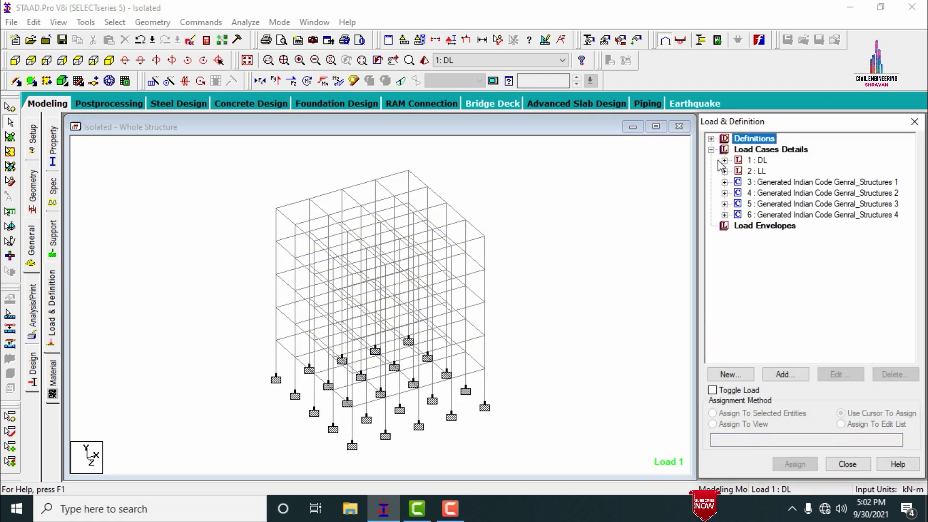
click(724, 160)
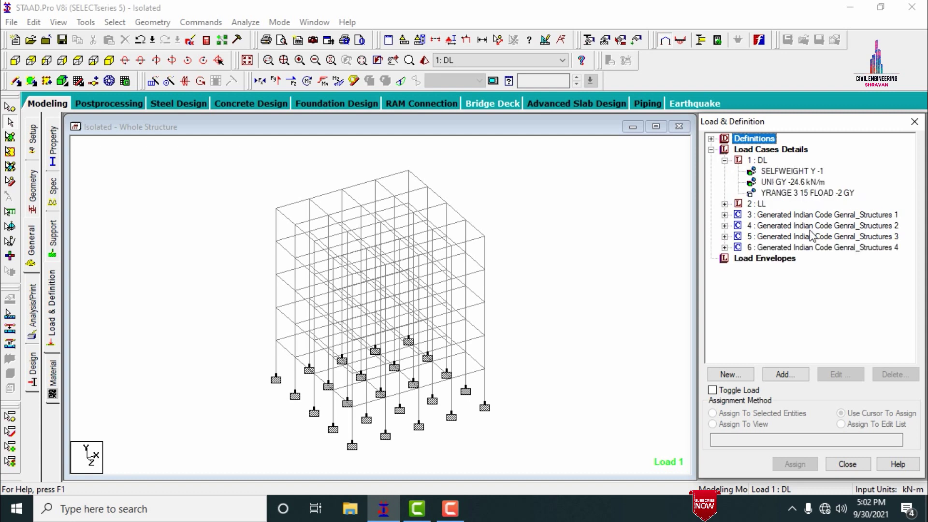
click(761, 161)
click(774, 173)
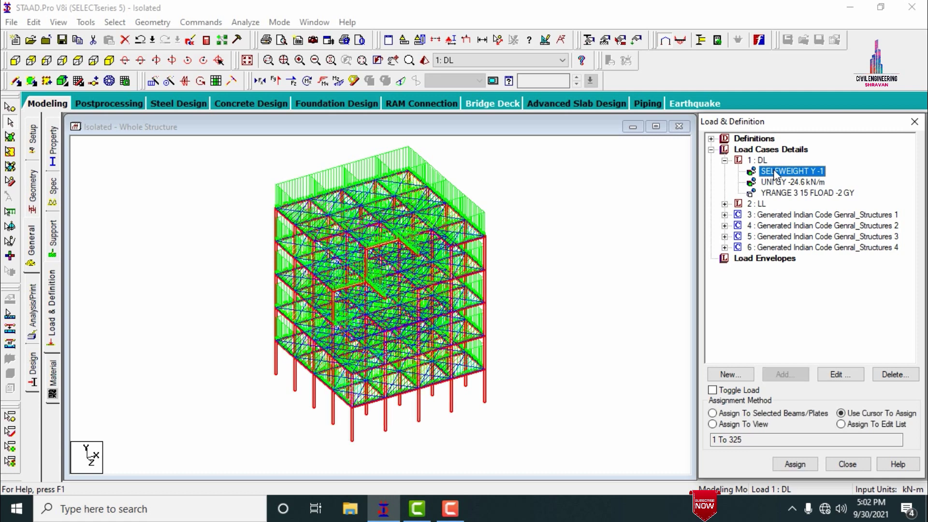
click(779, 184)
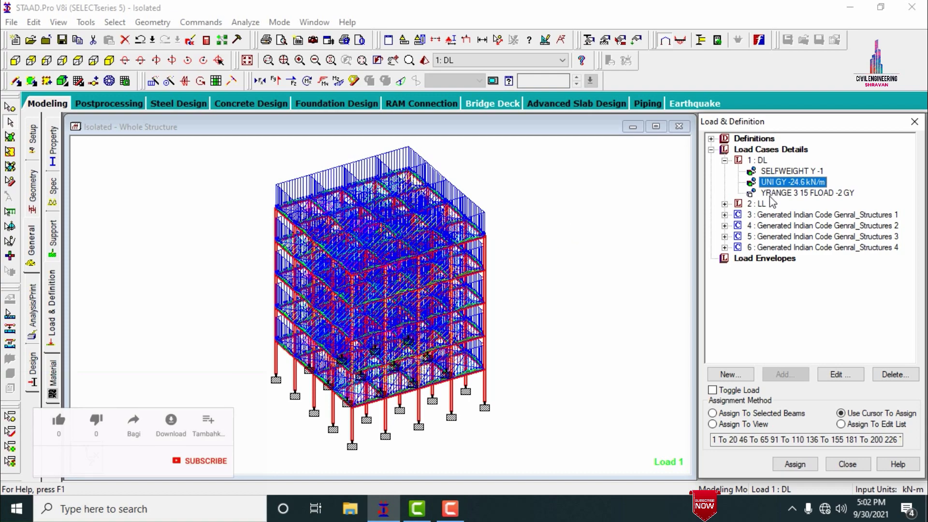
click(774, 193)
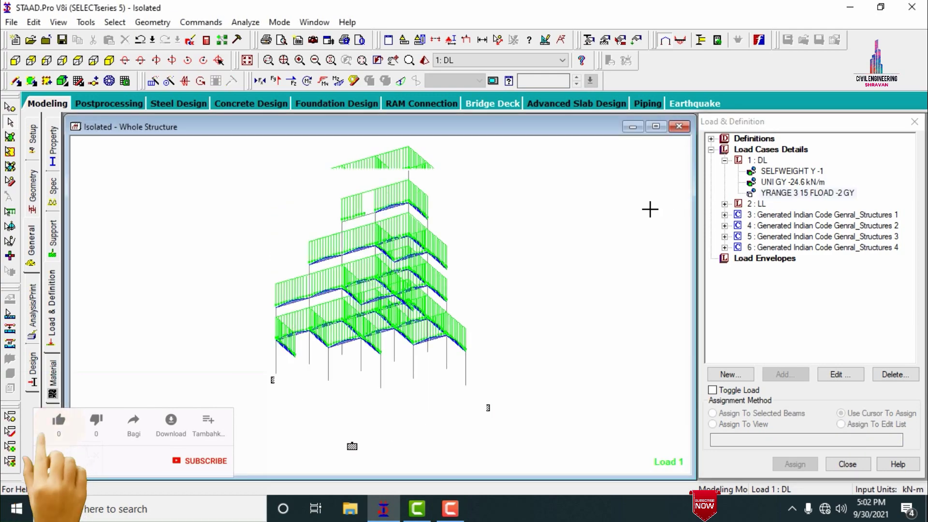
Display the LL floor load of -3 and generated load combinations 3 to 6
click(724, 204)
click(794, 216)
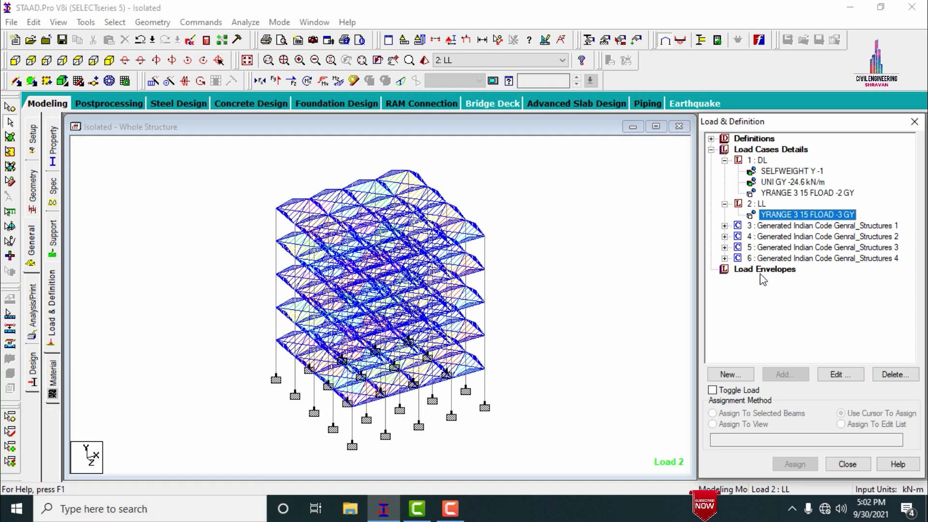
click(725, 225)
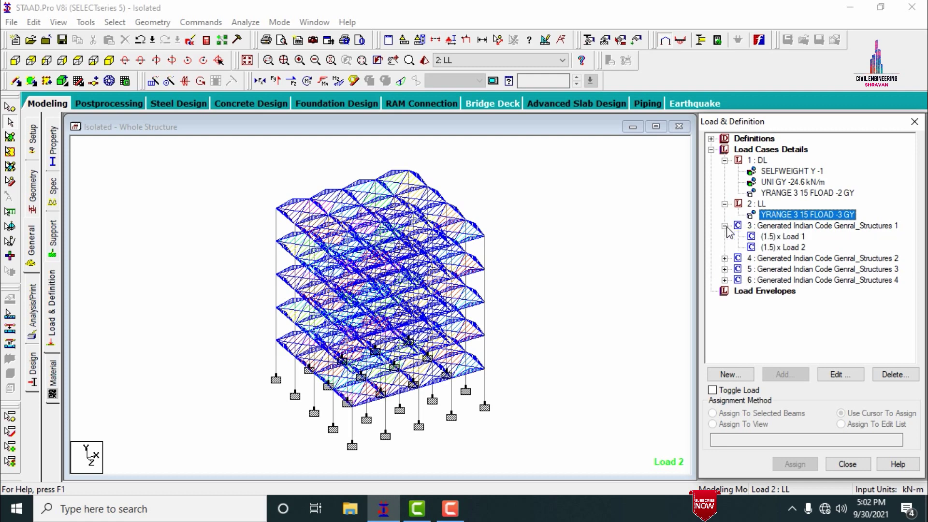
click(754, 247)
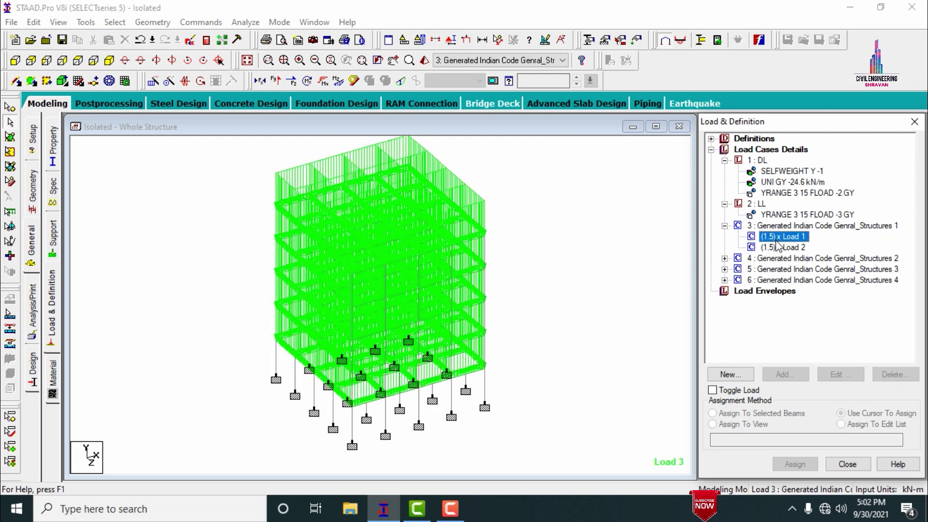
click(724, 258)
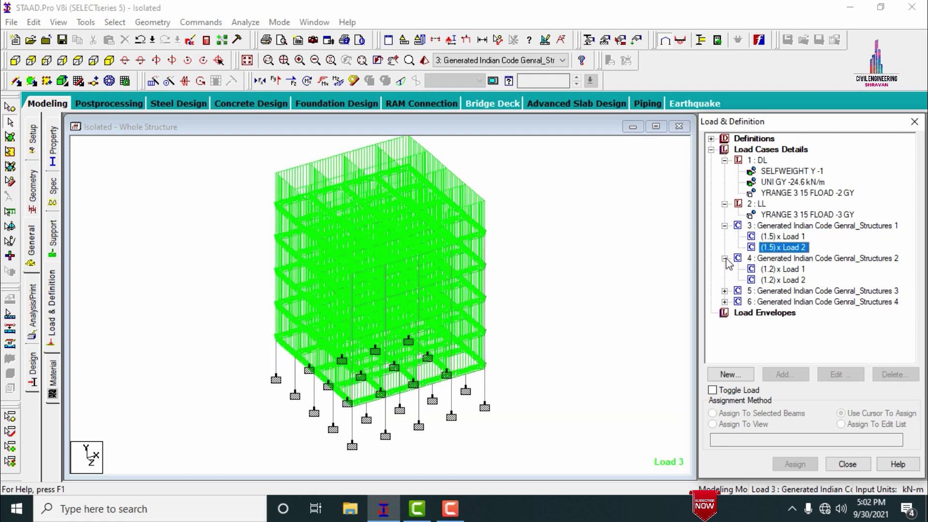
click(782, 269)
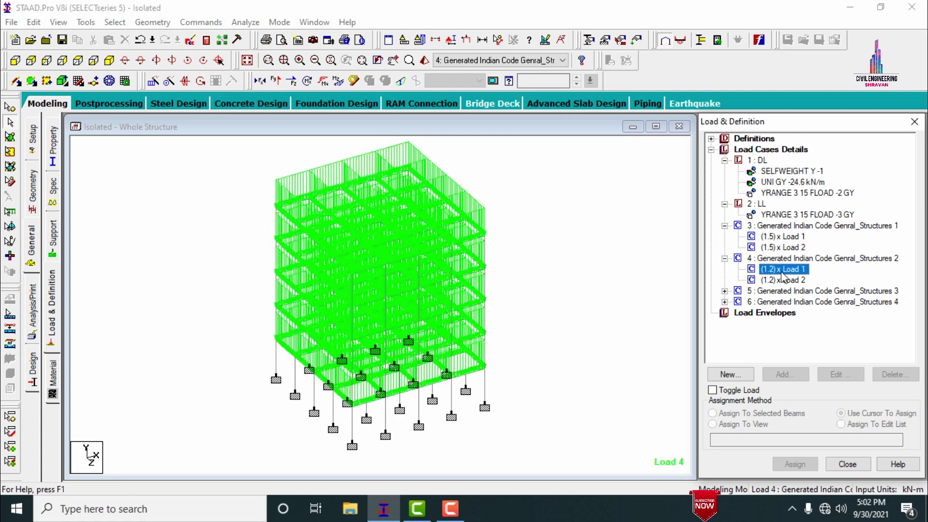
click(724, 292)
click(769, 304)
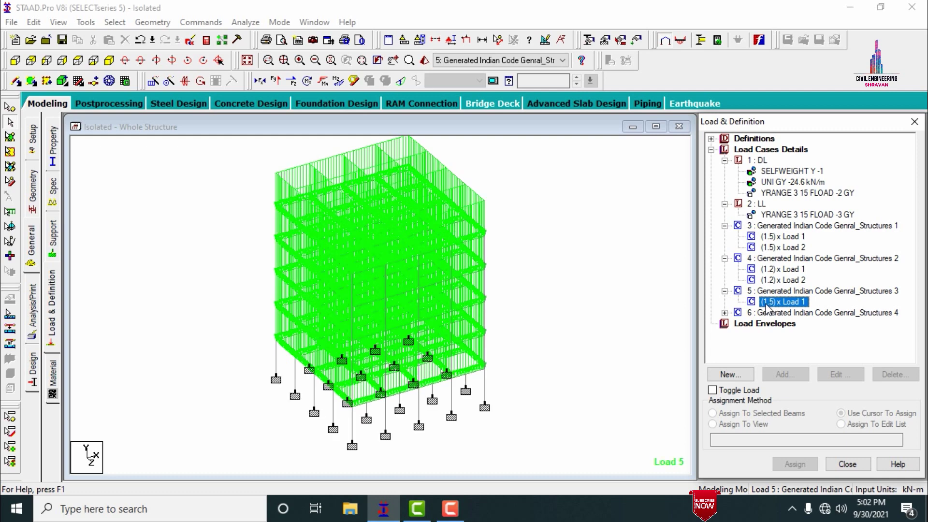
click(725, 313)
click(782, 326)
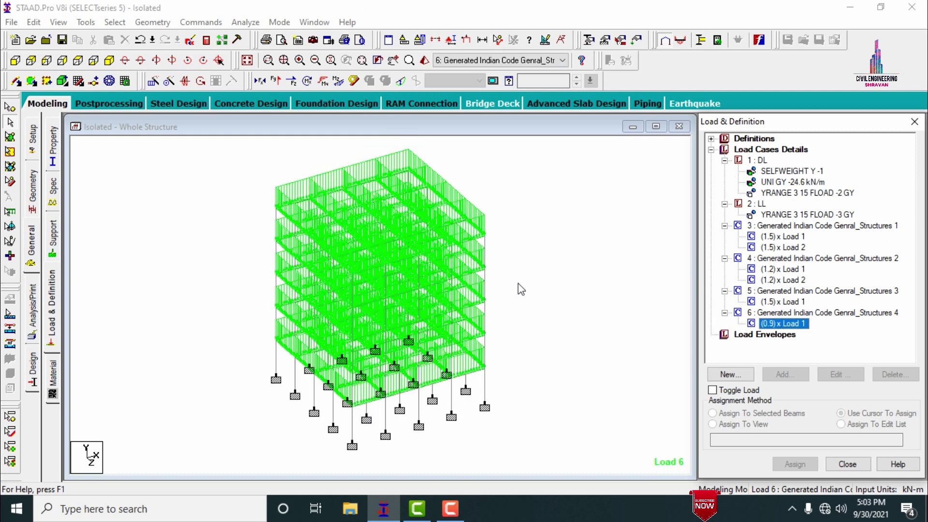
click(582, 283)
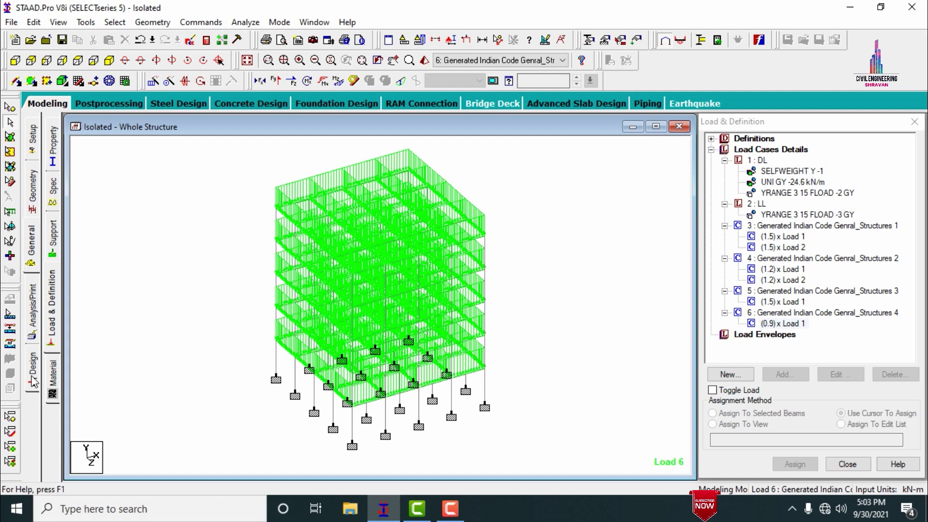
click(32, 372)
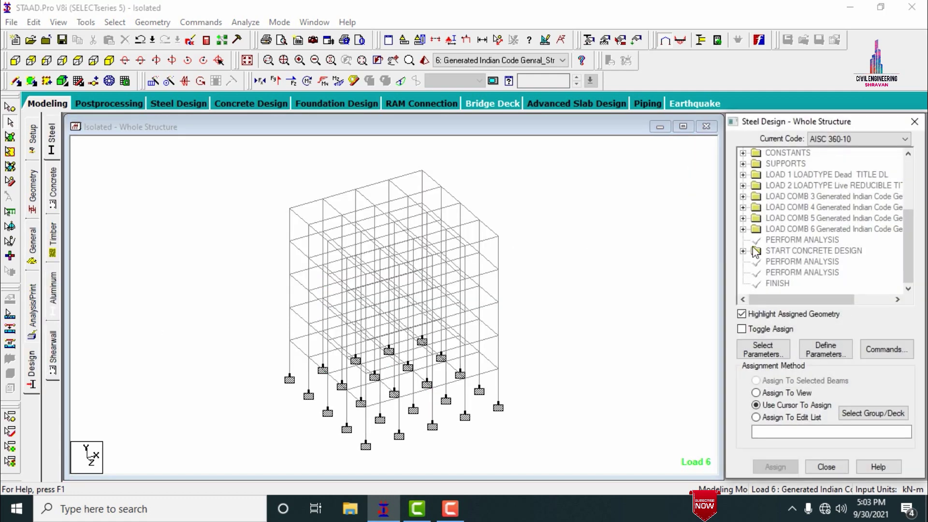
Check FC 25000, FYMAIN 415000 and FYSEC 415000, then show the displacement results
click(743, 251)
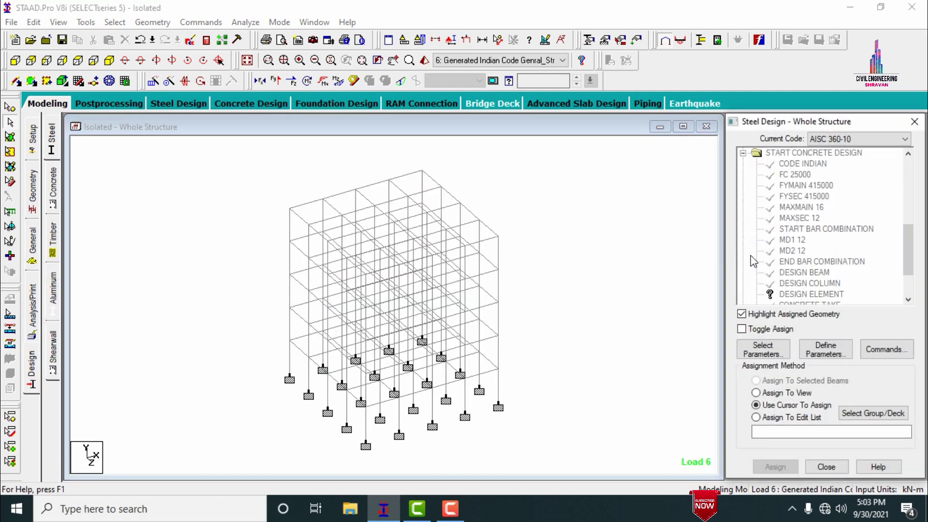
click(794, 175)
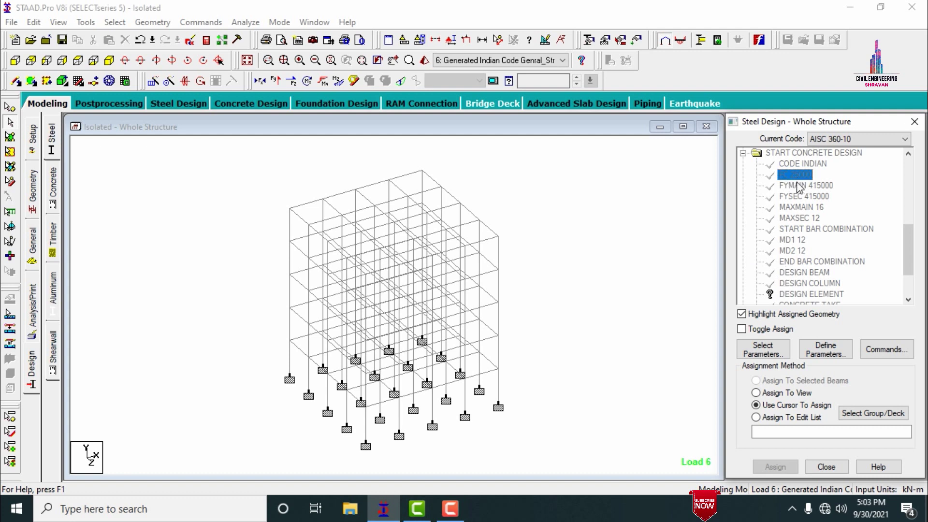
click(806, 186)
click(806, 196)
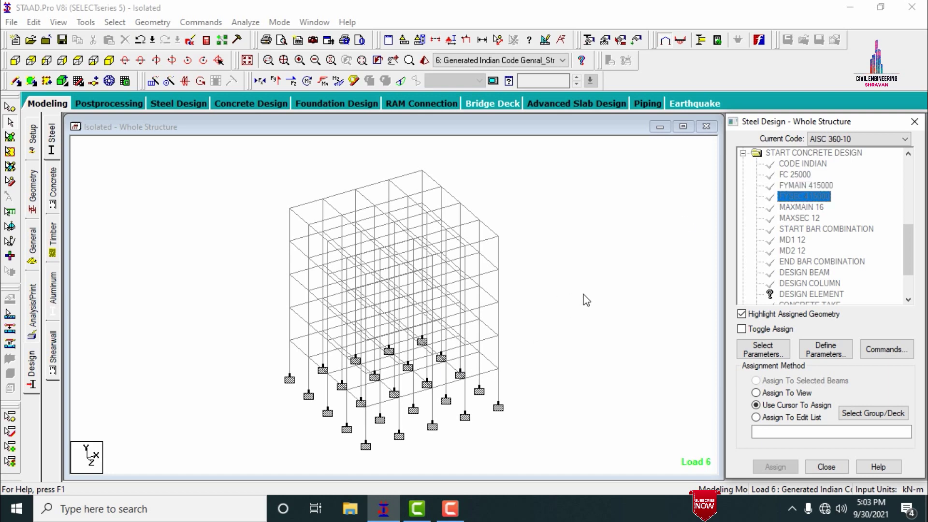
click(110, 104)
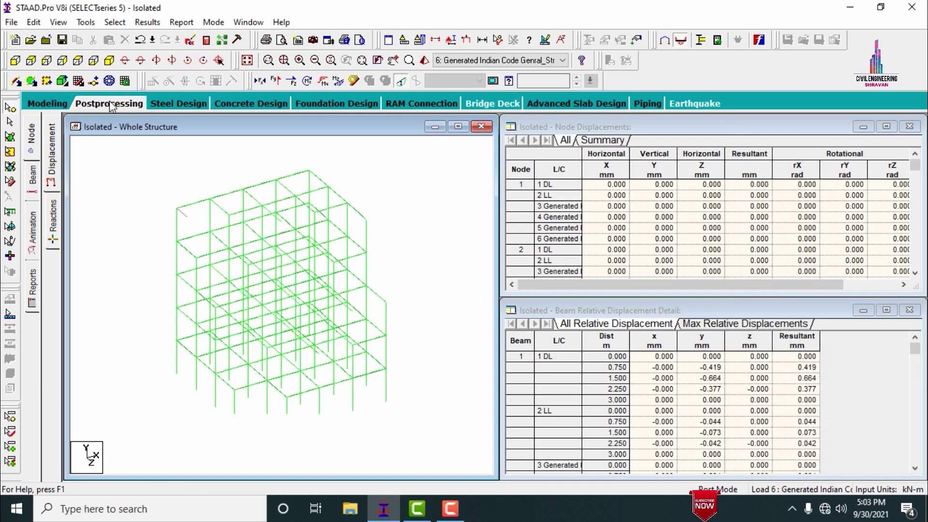
Show beam force tables, hide the Mz diagram, and view beam 19's concrete design reinforcement
click(40, 179)
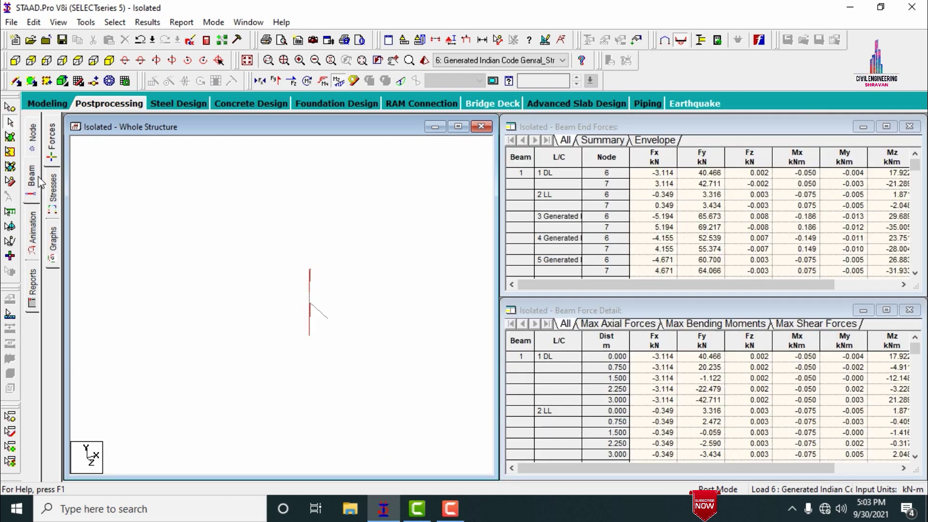
click(339, 82)
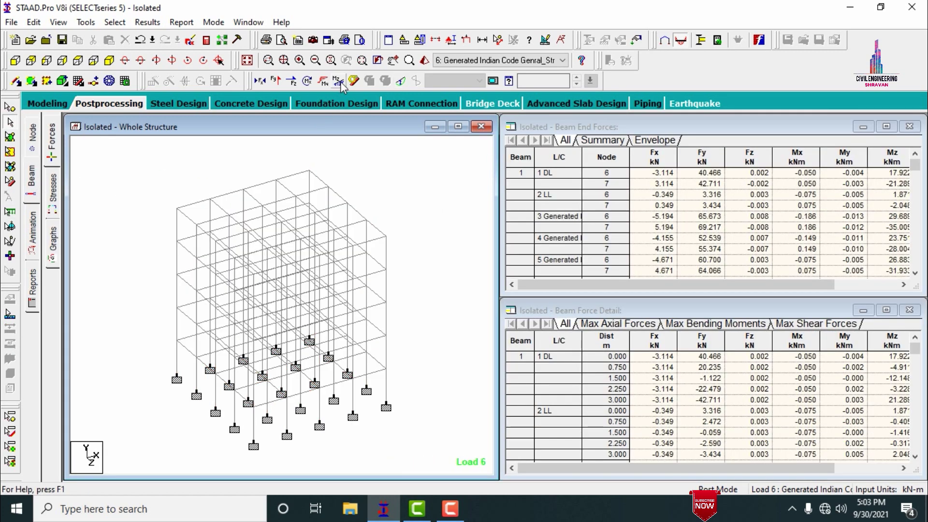
double_click(259, 185)
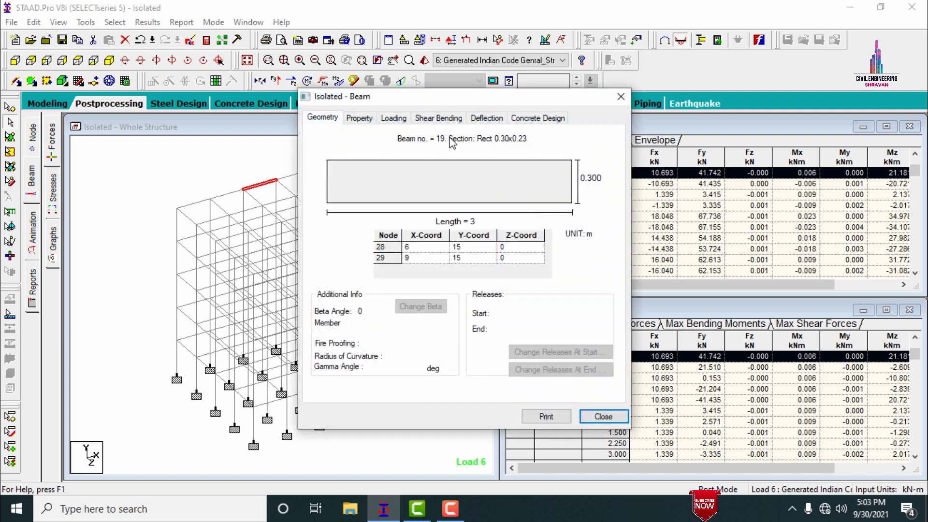
click(534, 122)
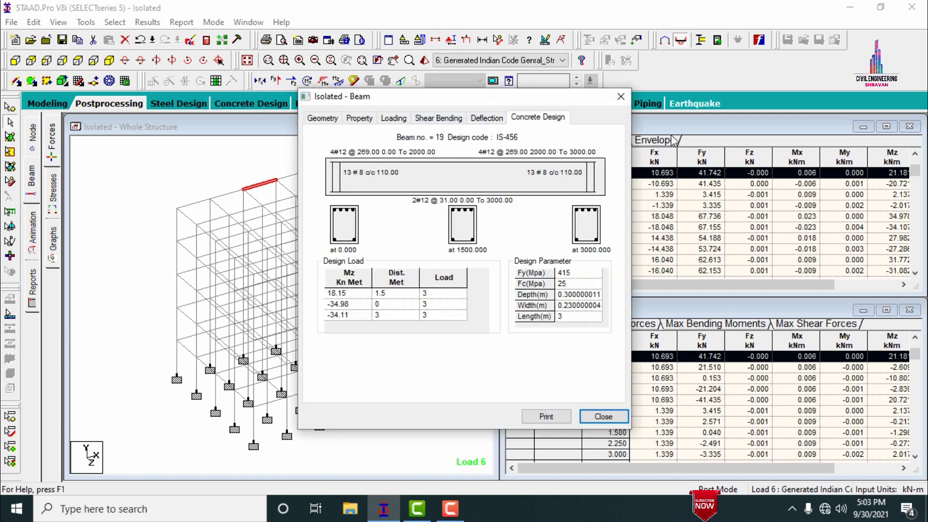
click(620, 97)
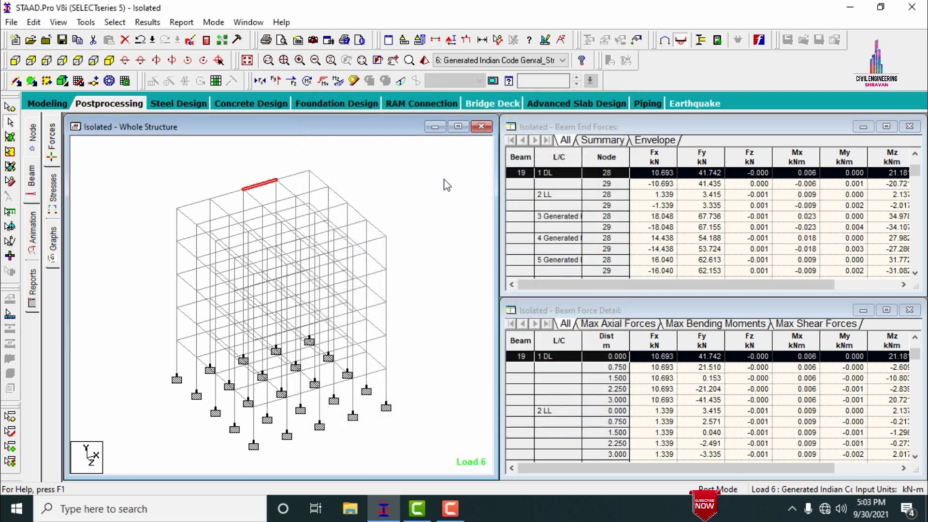
click(427, 203)
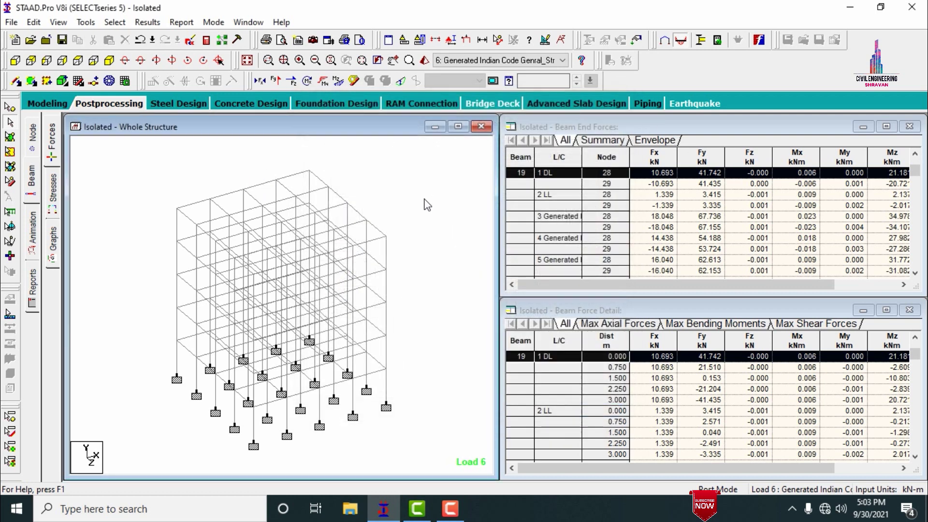
View member 180's concrete design reinforcement and close its details
double_click(370, 237)
click(538, 118)
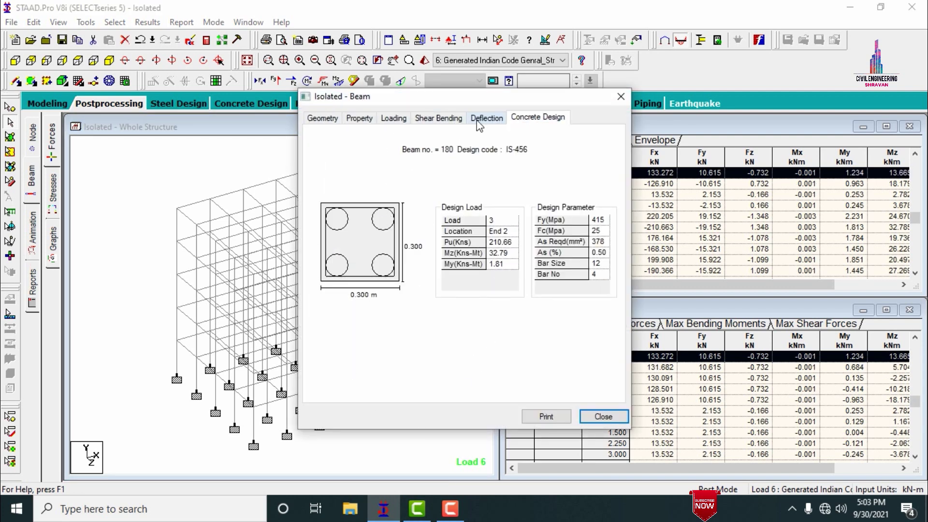
click(620, 96)
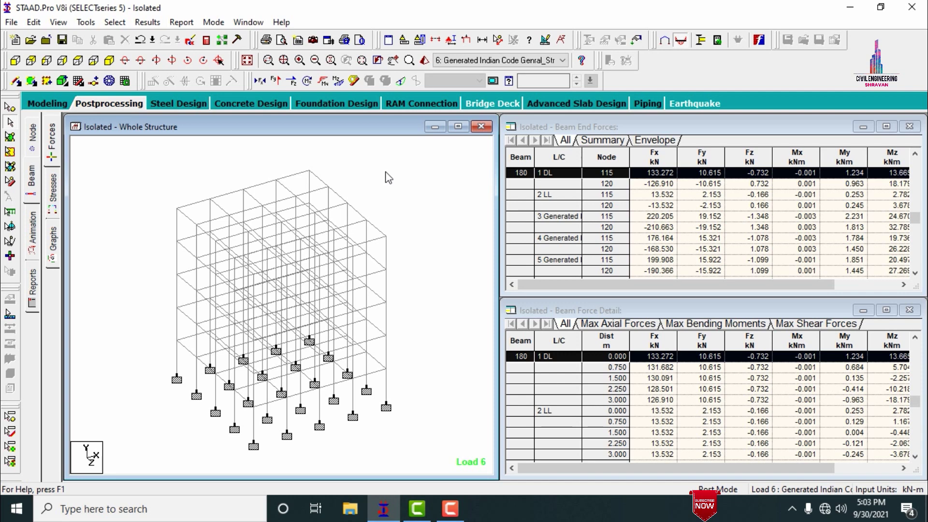
In the foundation design options, select load cases DL, LL, 4, 5 and 6
click(309, 102)
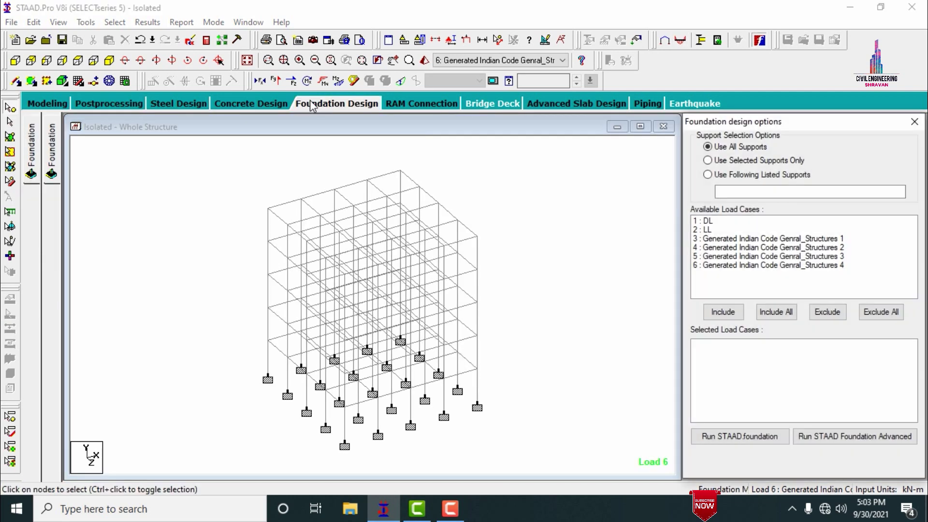
click(712, 222)
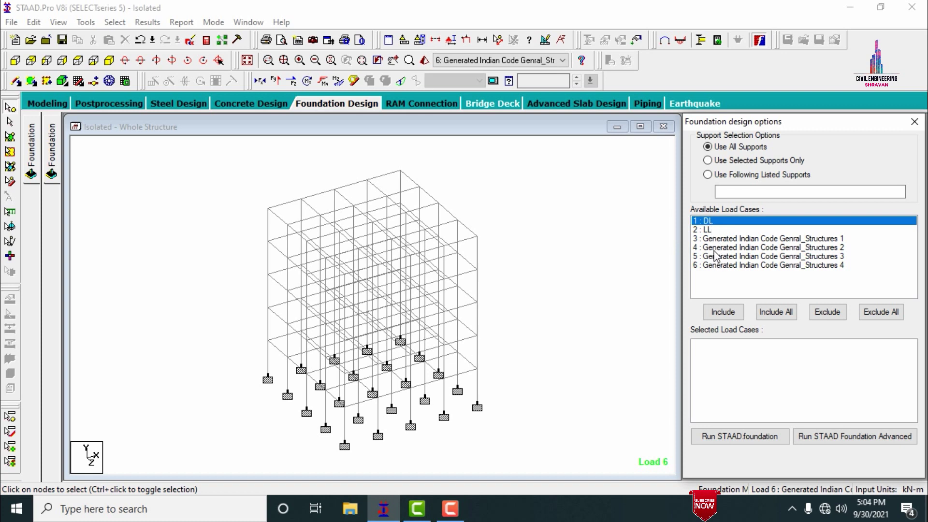
click(710, 222)
click(710, 223)
click(708, 230)
click(721, 242)
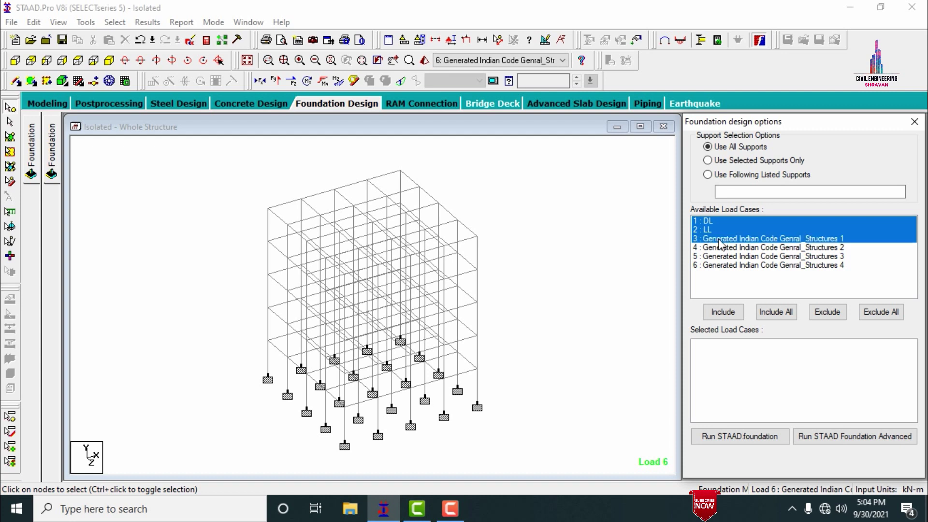
click(768, 240)
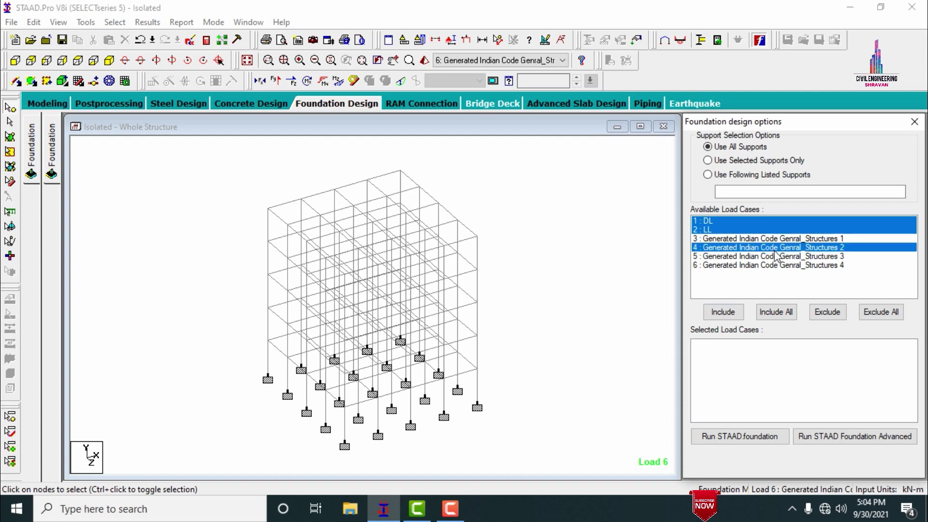
ctrl+click(775, 257)
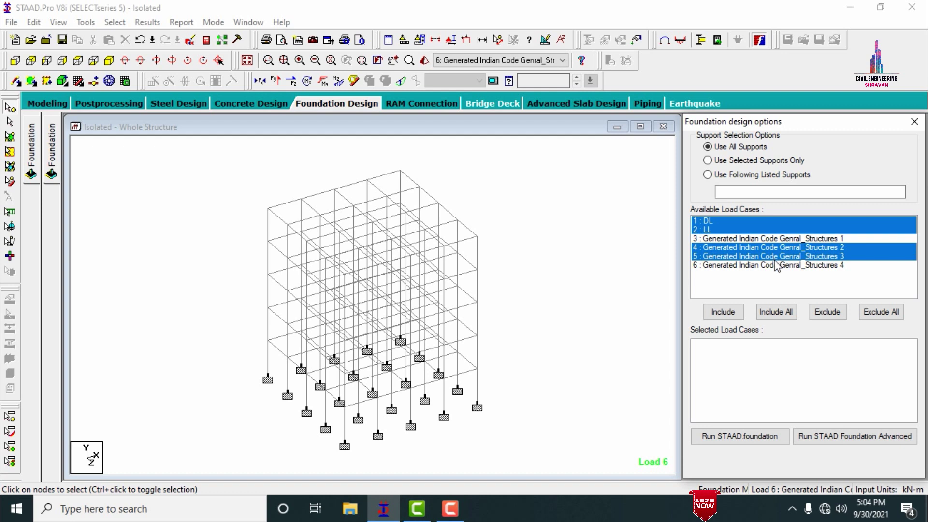
ctrl+click(776, 266)
click(663, 270)
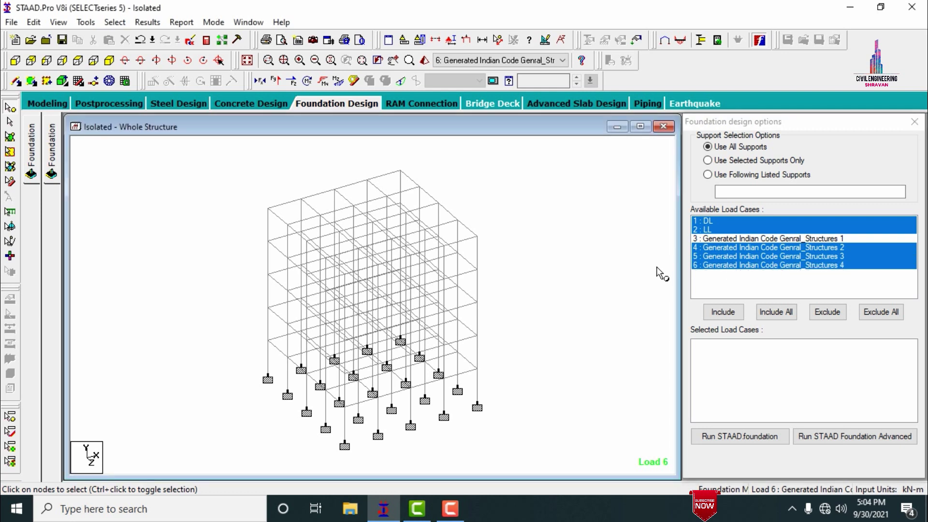
ctrl+click(720, 223)
ctrl+click(720, 224)
click(617, 253)
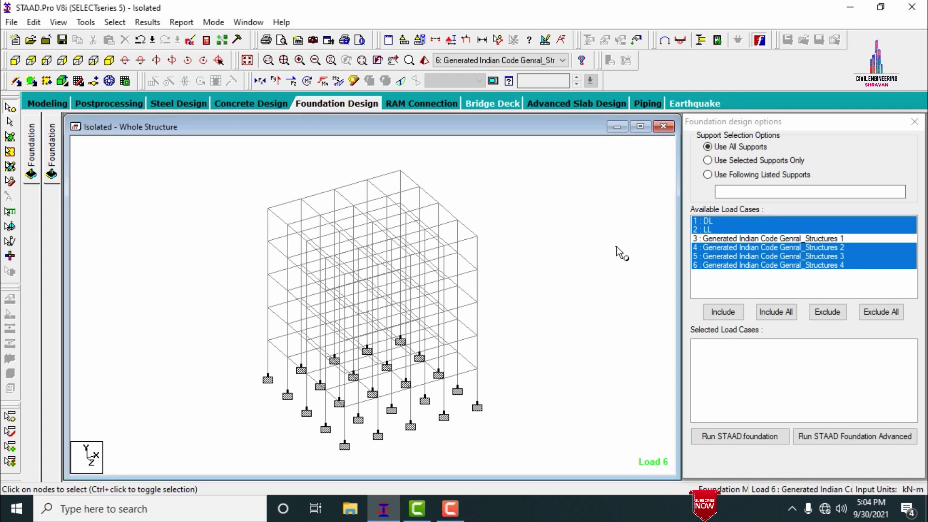
ctrl+click(718, 224)
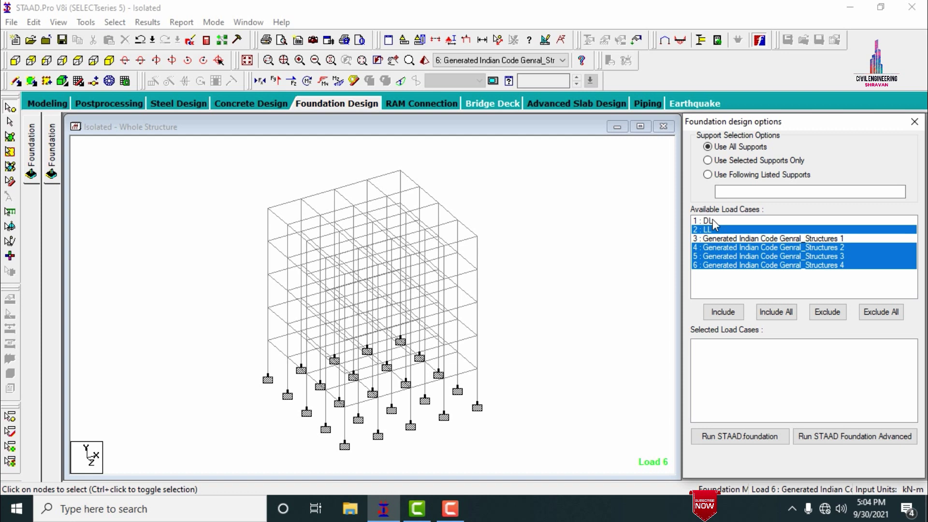
ctrl+click(714, 223)
Include the chosen load cases in the Selected Load Cases list
click(723, 311)
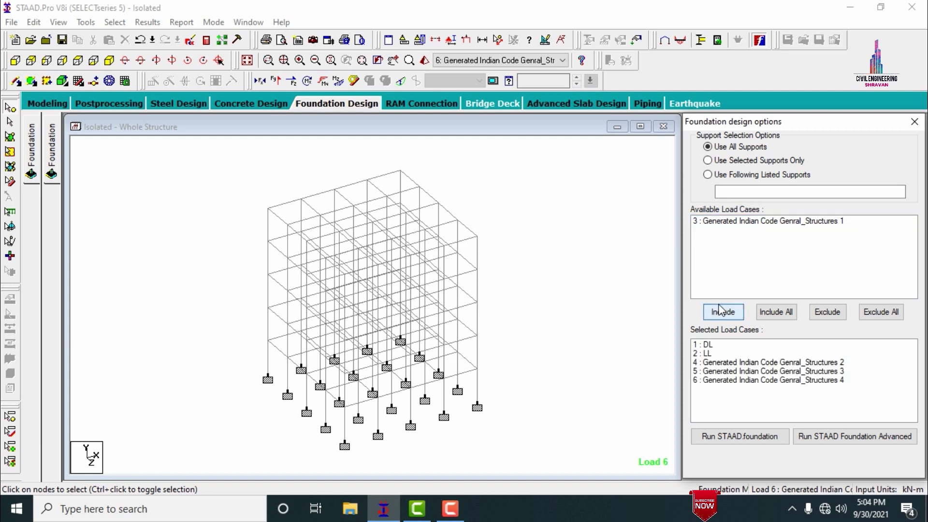
ctrl+click(729, 364)
ctrl+click(729, 364)
ctrl+click(730, 363)
ctrl+click(729, 364)
ctrl+click(729, 363)
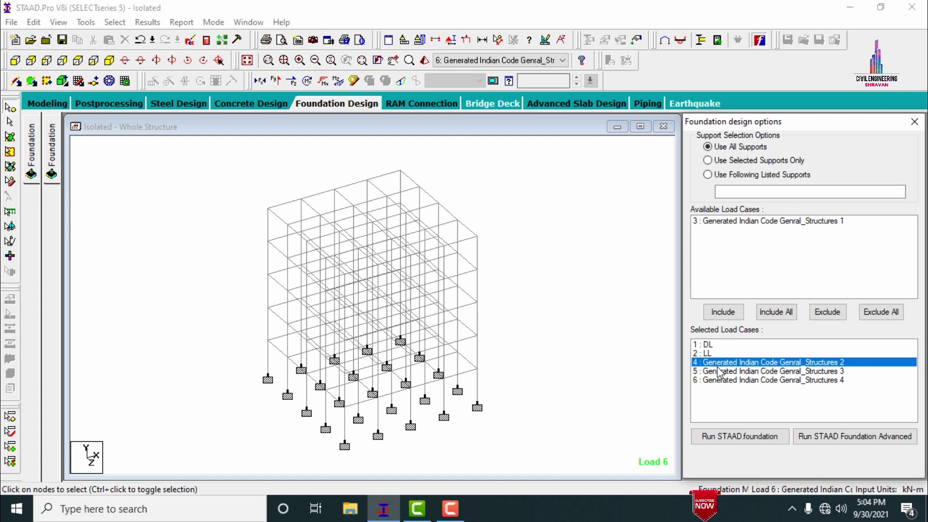
Exclude load cases 4, 6 and 5 from the design set
click(820, 315)
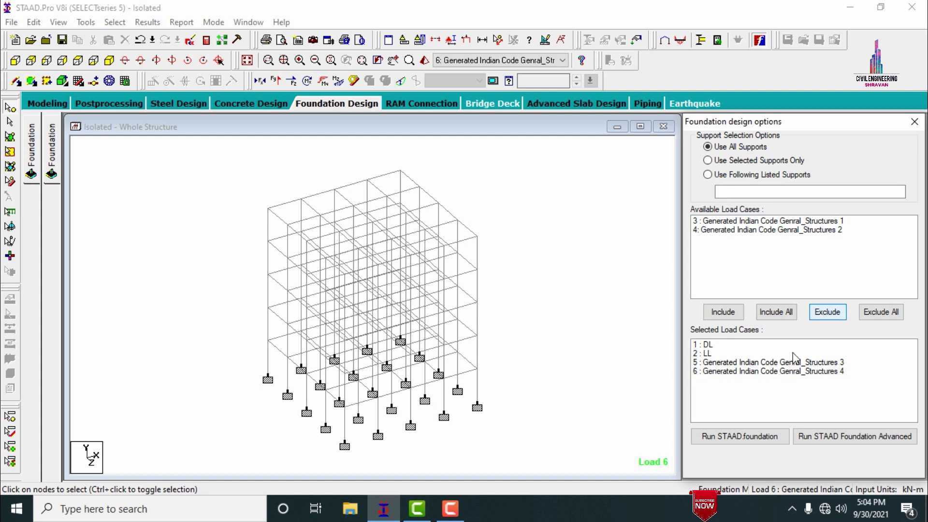
click(721, 371)
click(825, 314)
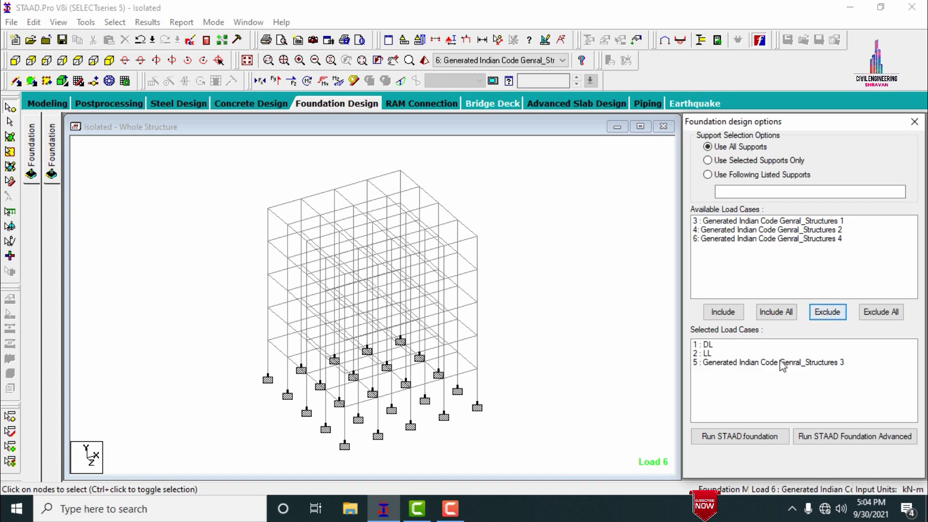
click(780, 362)
click(820, 315)
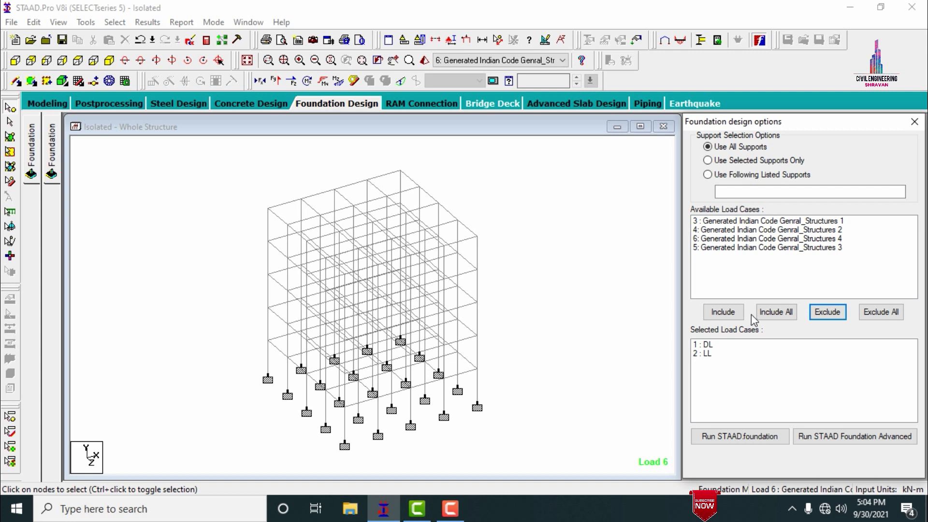
Select DL and LL and run STAAD.foundation on the footings
click(713, 344)
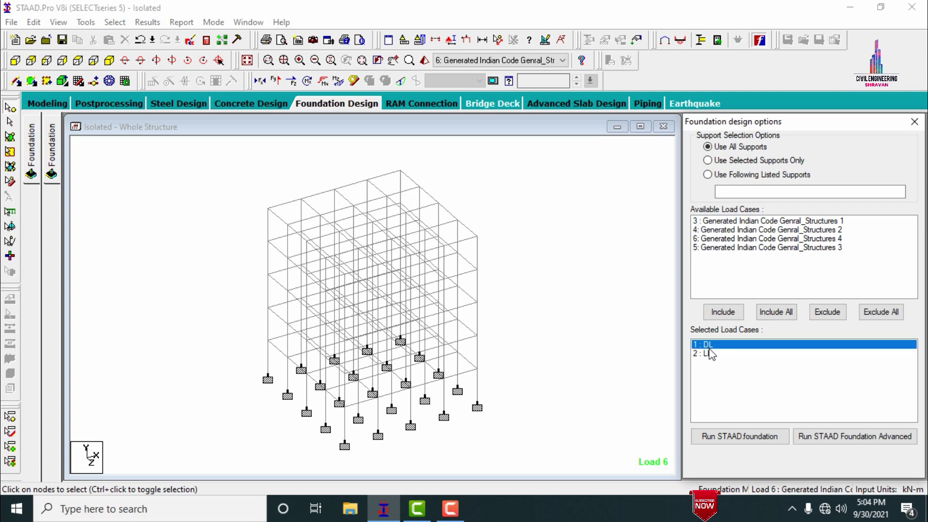
shift+click(710, 354)
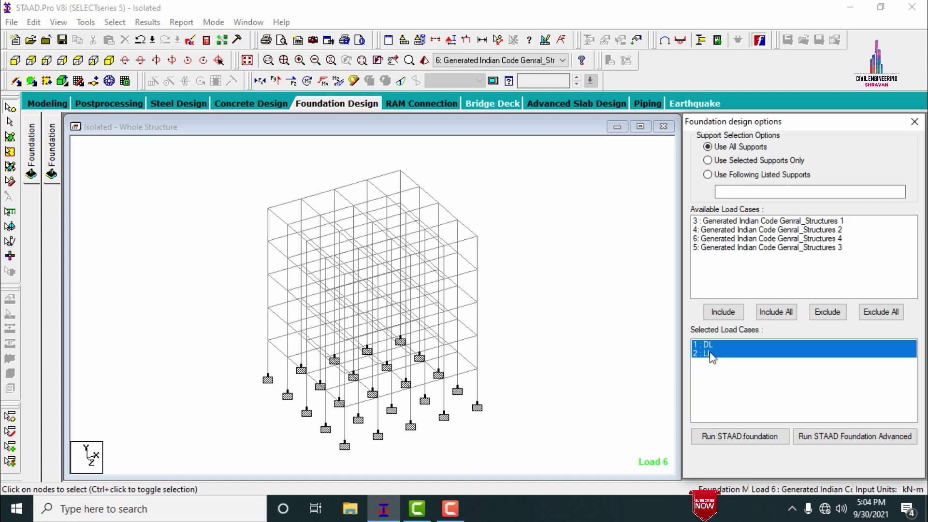
click(737, 438)
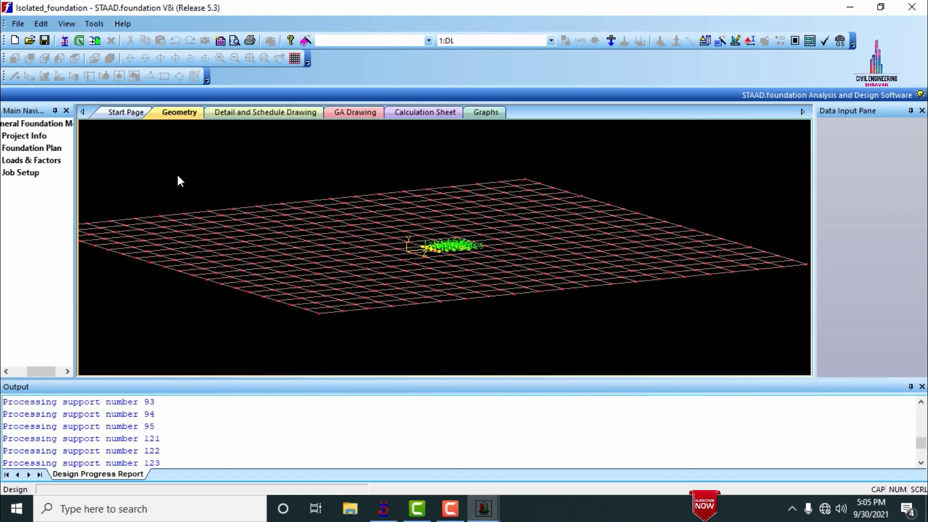
Widen the navigator, close the Output log, and zoom and pan onto the loaded footings
drag(74, 188, 127, 188)
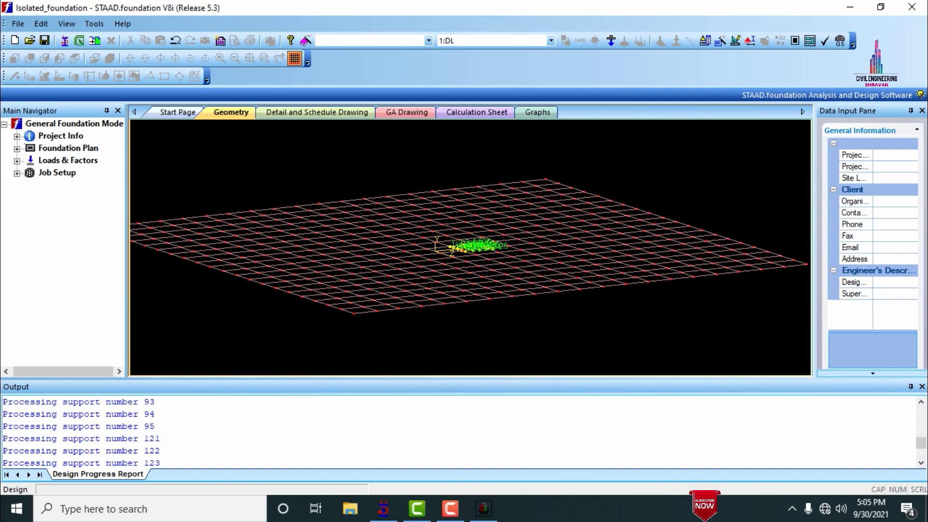
click(922, 386)
scroll(461, 301, up, 1)
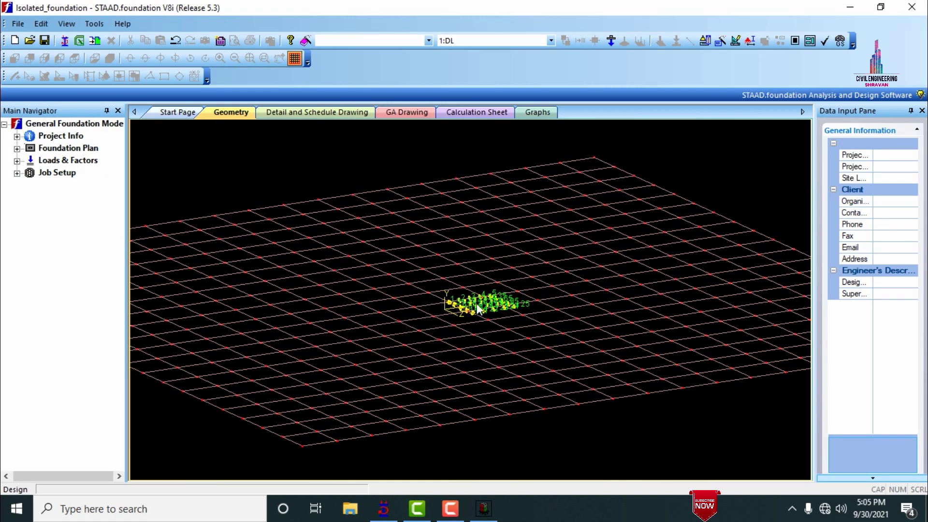
scroll(491, 307, up, 1)
scroll(520, 282, up, 6)
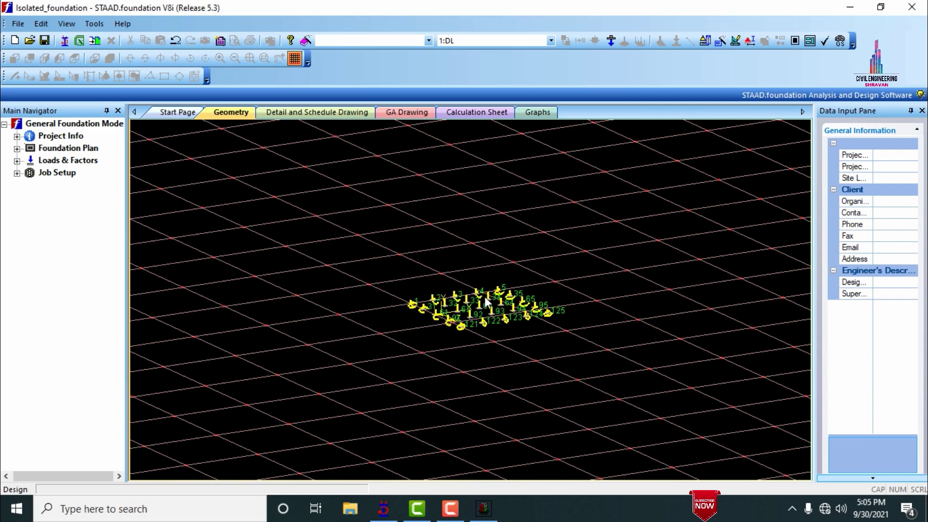
scroll(233, 325, up, 2)
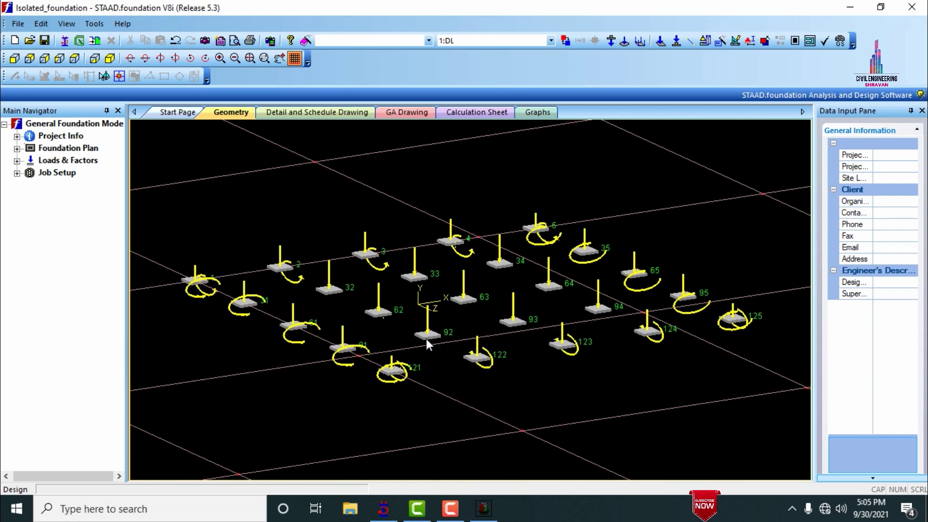
scroll(426, 337, up, 8)
scroll(428, 342, down, 8)
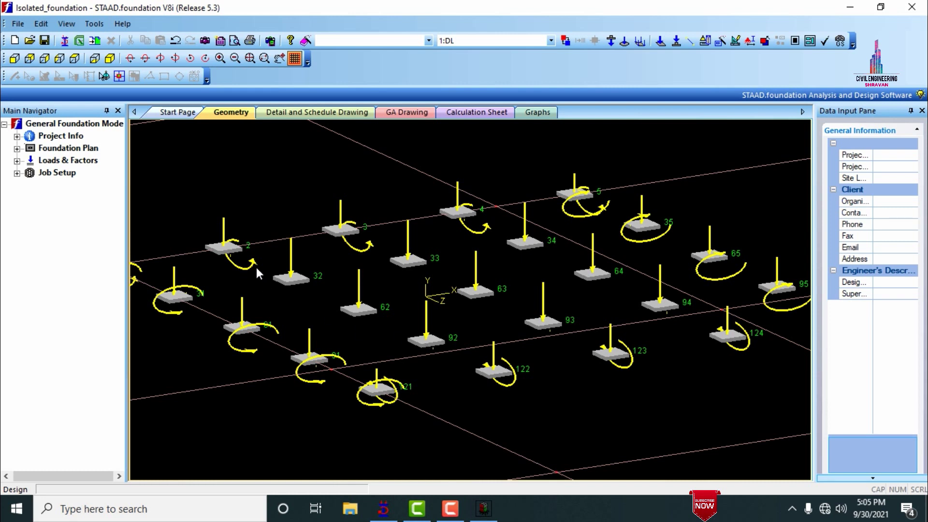
middle_drag(256, 268, 300, 283)
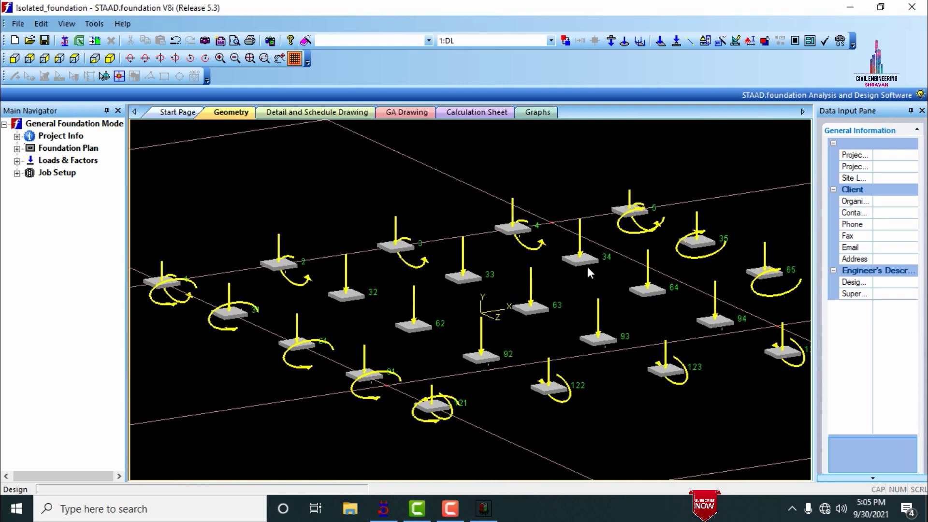
middle_drag(392, 300, 340, 257)
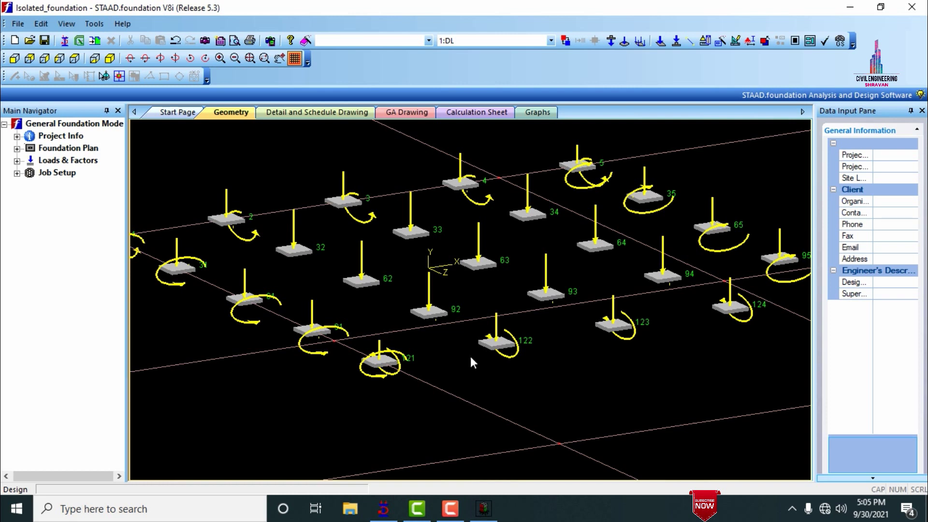
Show the load safety factor table for DL and LL and start a new load combination
click(17, 161)
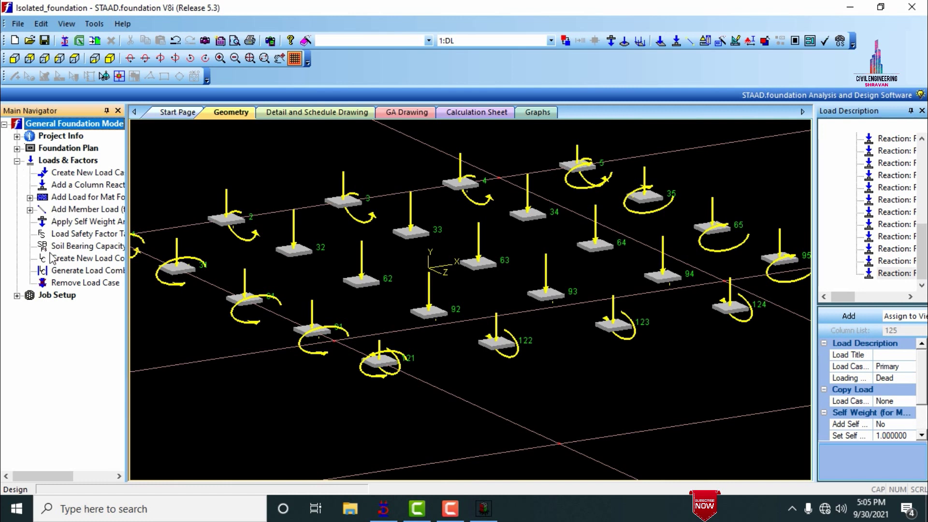
click(121, 234)
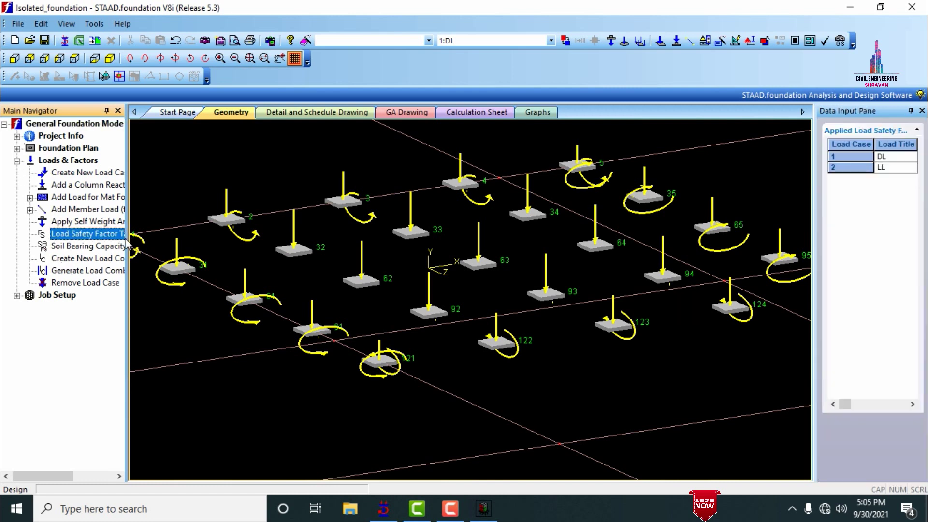
drag(129, 239, 197, 239)
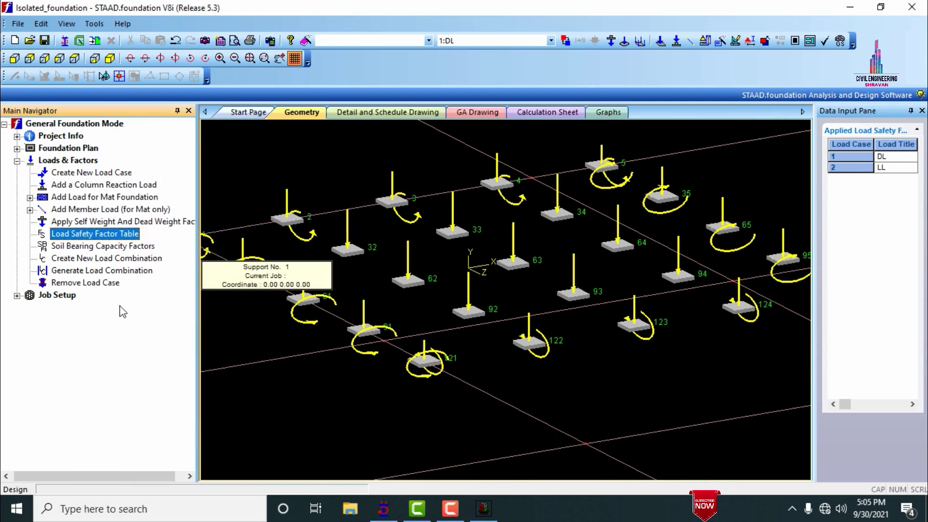
click(130, 261)
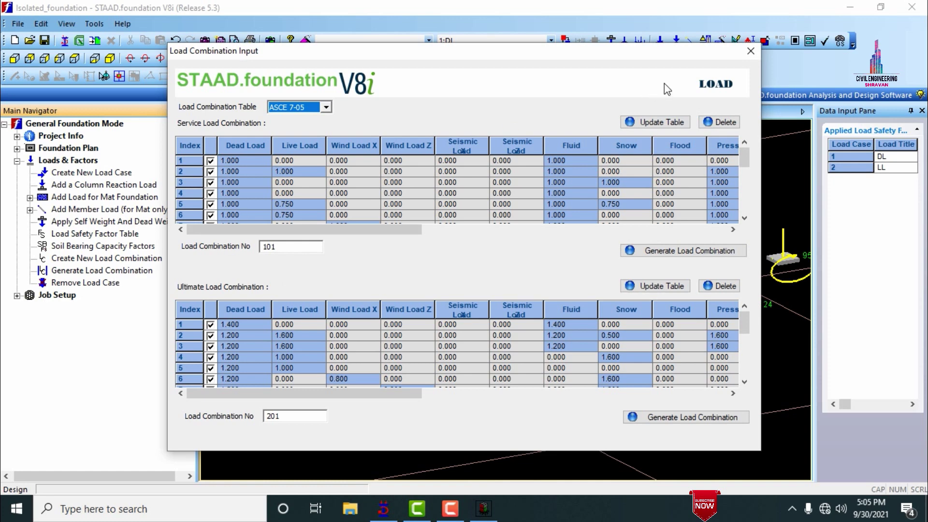
click(747, 54)
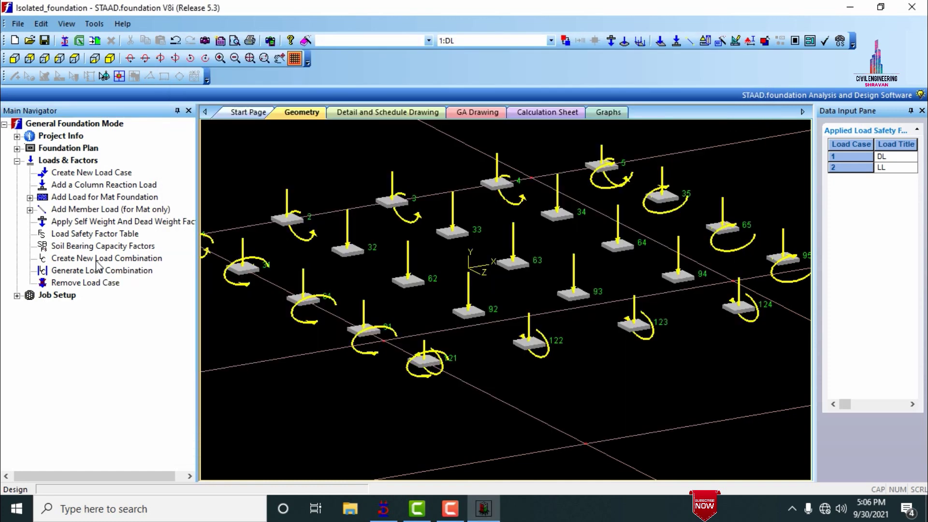
click(99, 261)
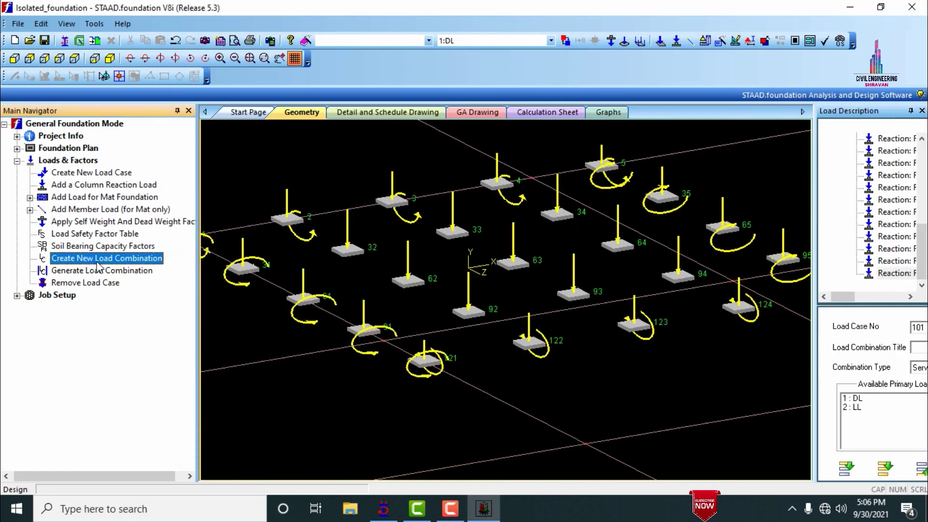
Select INDIAN as the load combination table in the combination generator
click(116, 271)
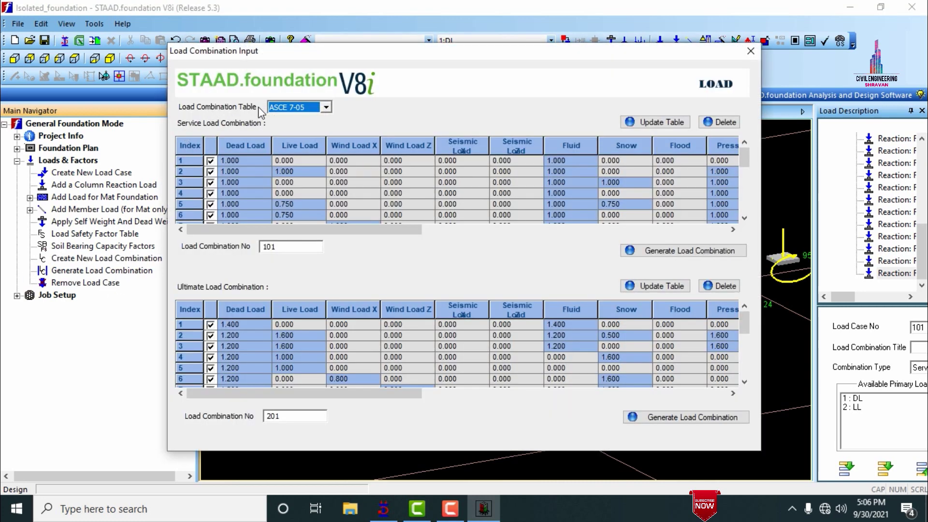
click(326, 107)
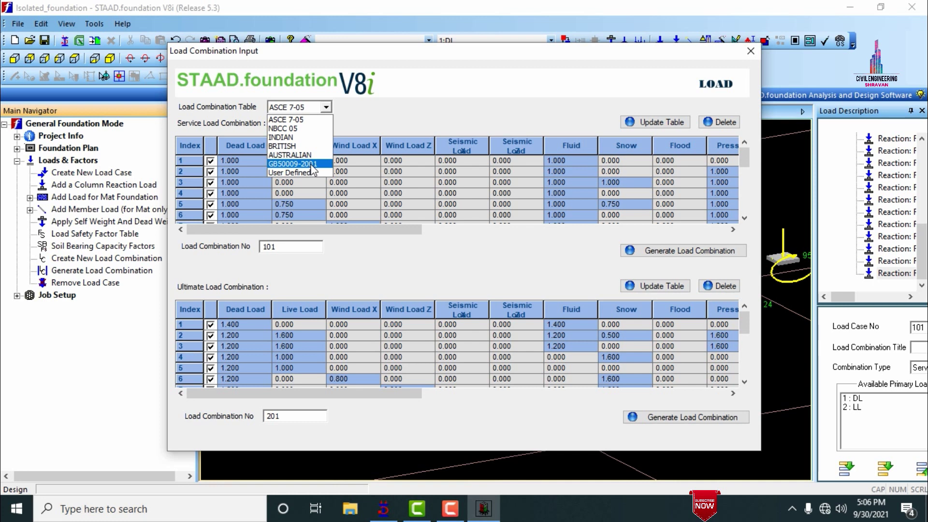
key(Escape)
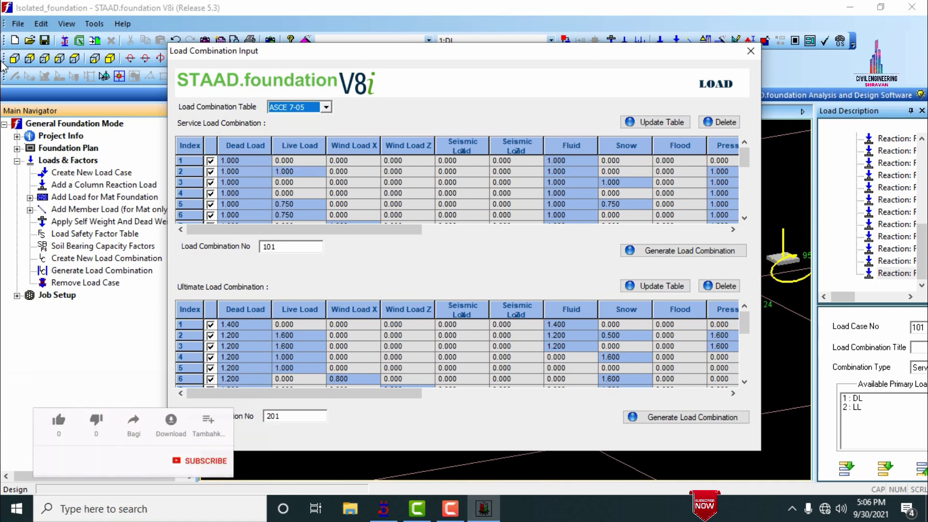
click(312, 109)
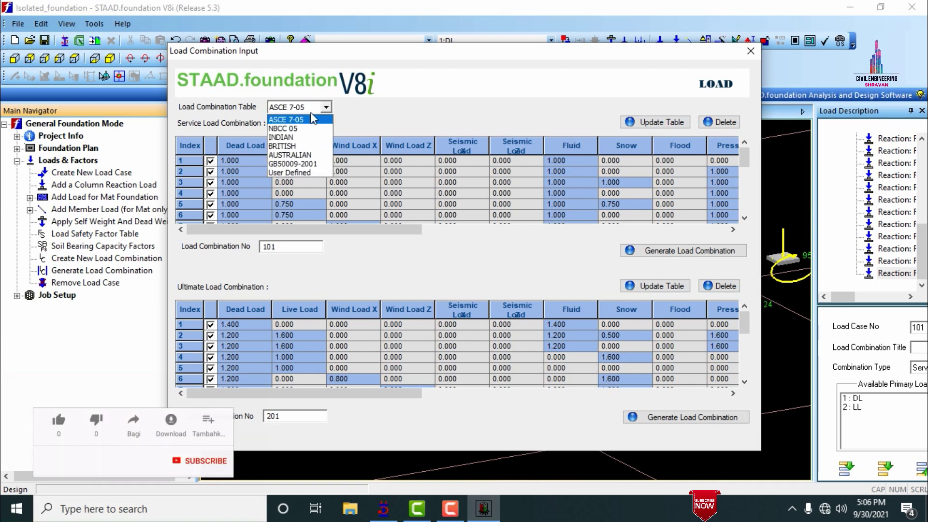
click(298, 136)
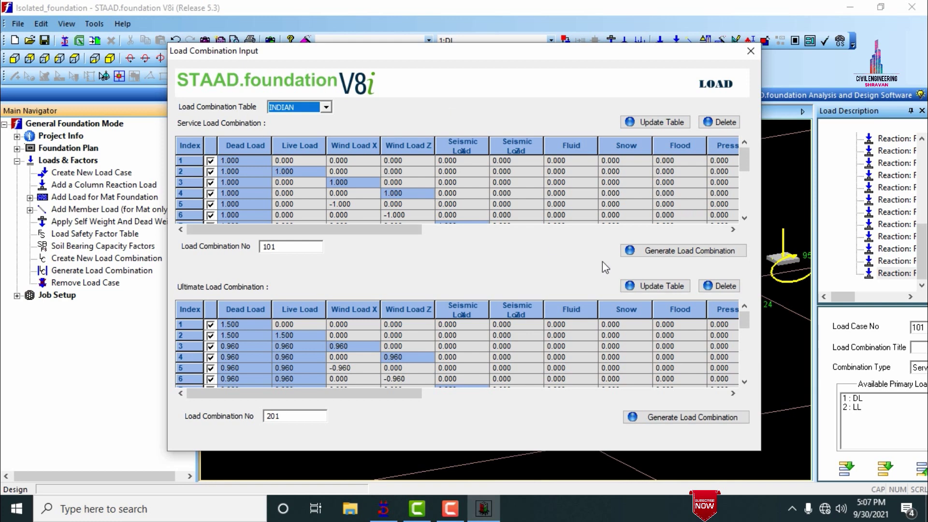
Generate service combinations 101–102 and ultimate combinations 201–204 from DL and LL
click(662, 255)
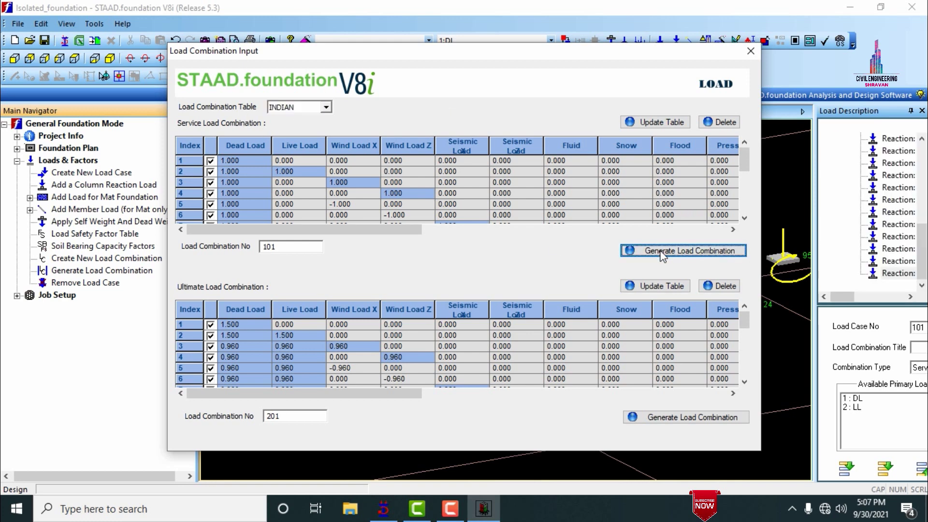
click(532, 281)
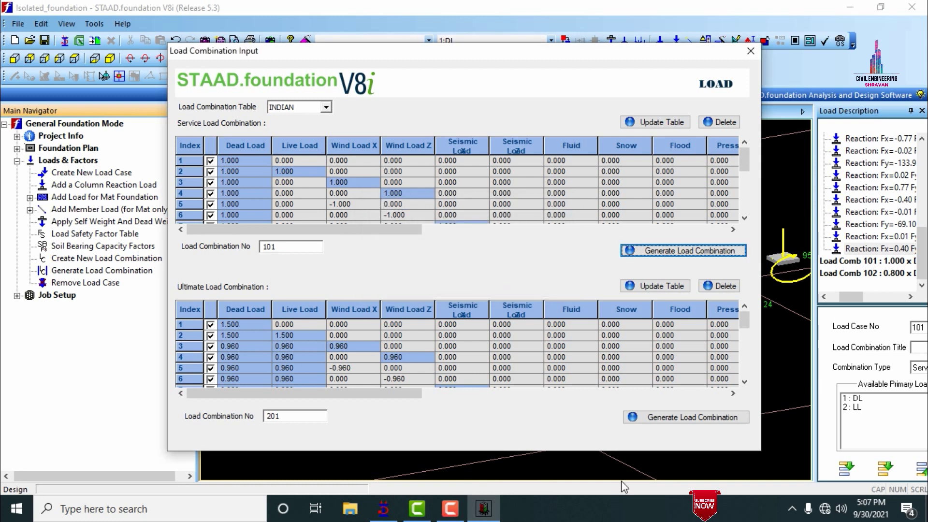
click(645, 417)
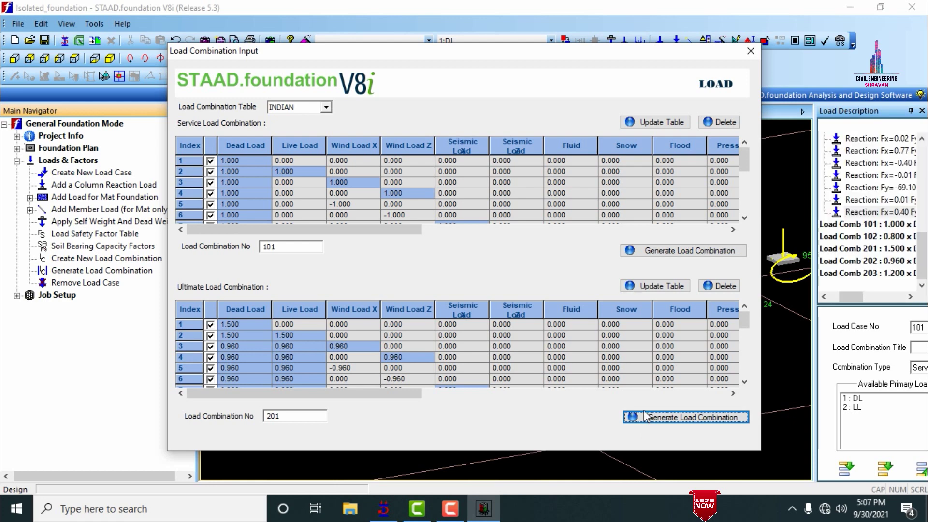
click(544, 284)
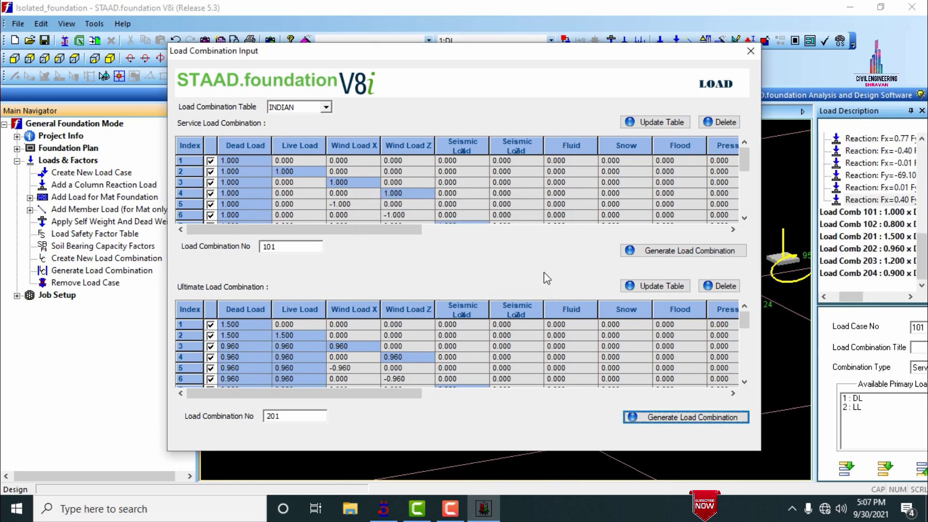
click(758, 50)
drag(816, 166, 760, 175)
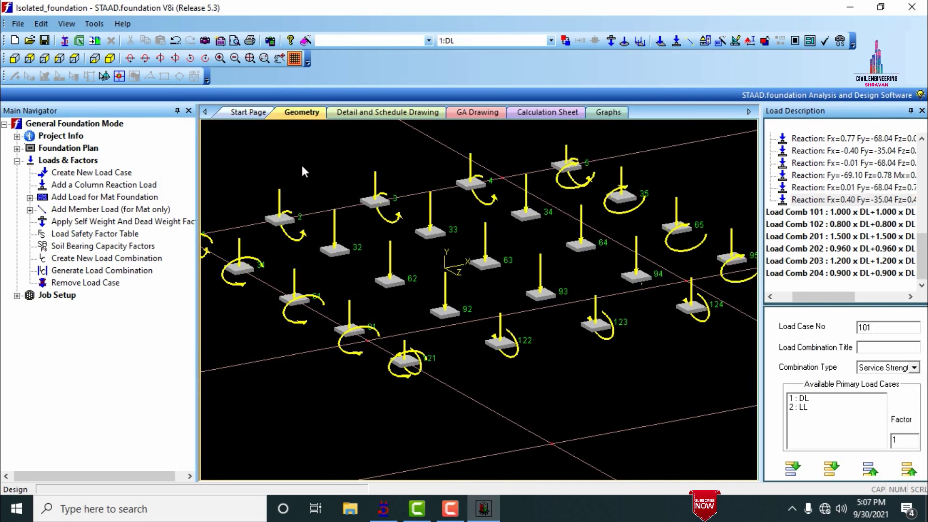
scroll(304, 167, down, 1)
scroll(305, 153, down, 1)
Start a new job under Job Setup and name it ASDF
middle_drag(308, 158, 328, 171)
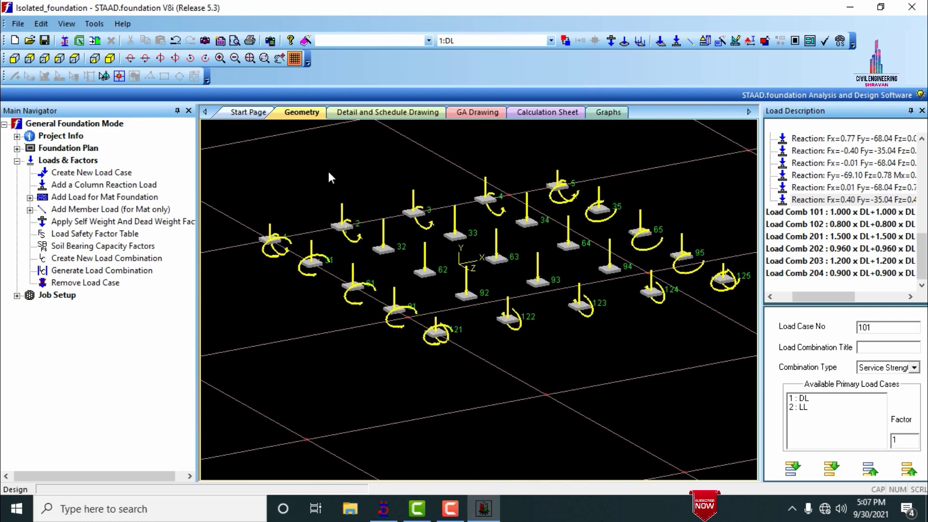
click(17, 295)
click(85, 309)
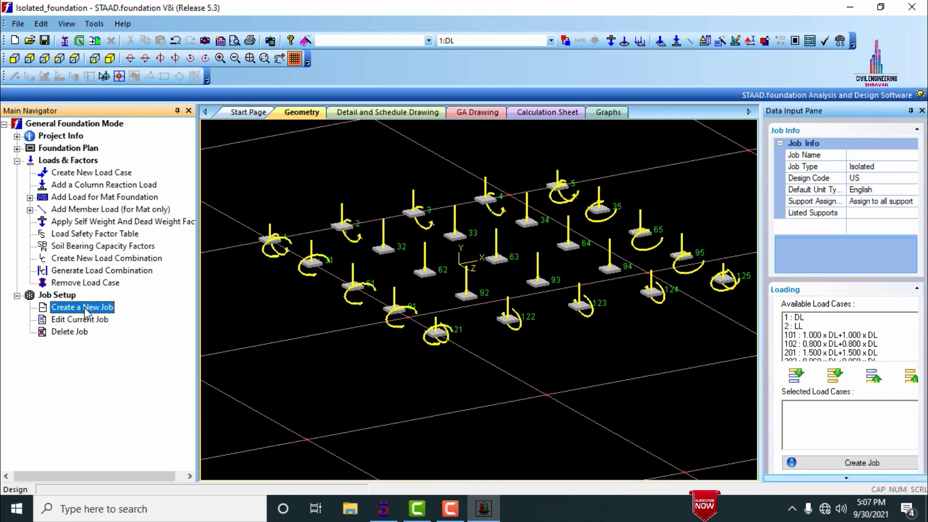
drag(847, 155, 848, 155)
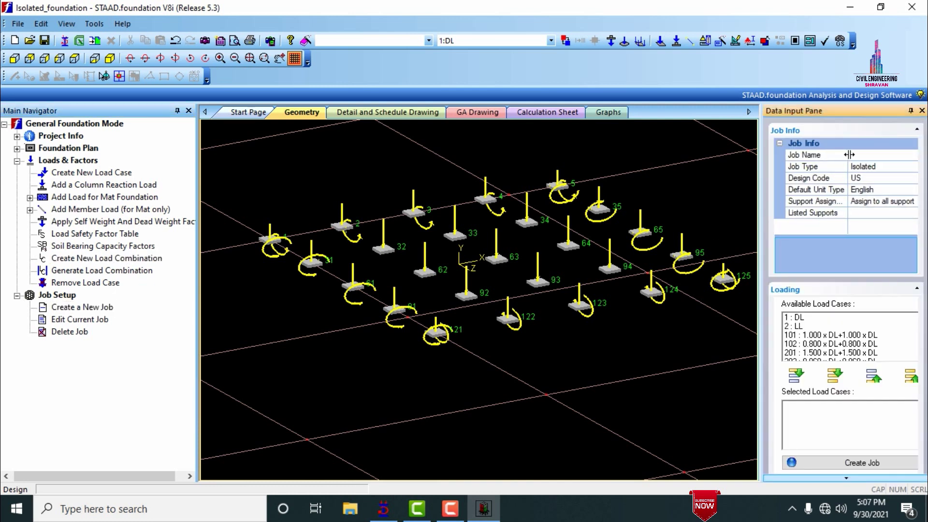
click(856, 155)
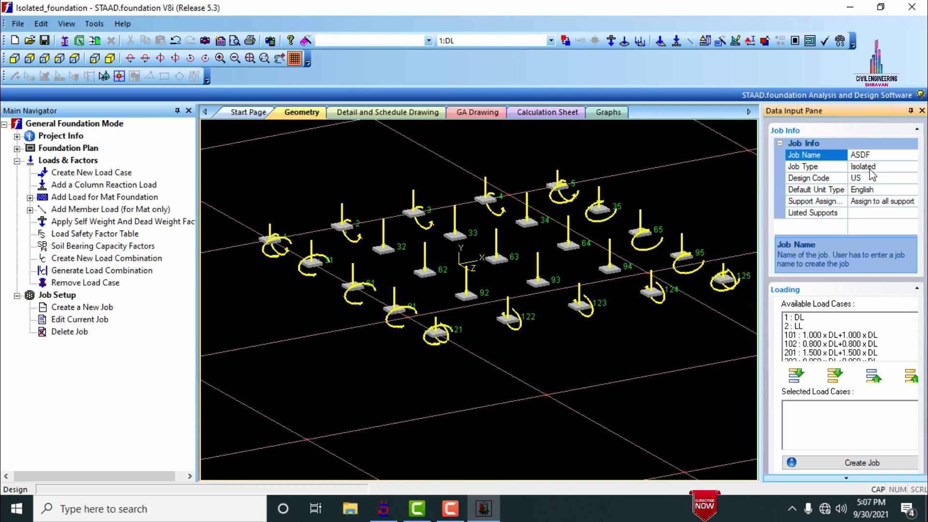
Keep job type Isolated, and set the design code to Indian and default units to SI
click(914, 168)
click(913, 166)
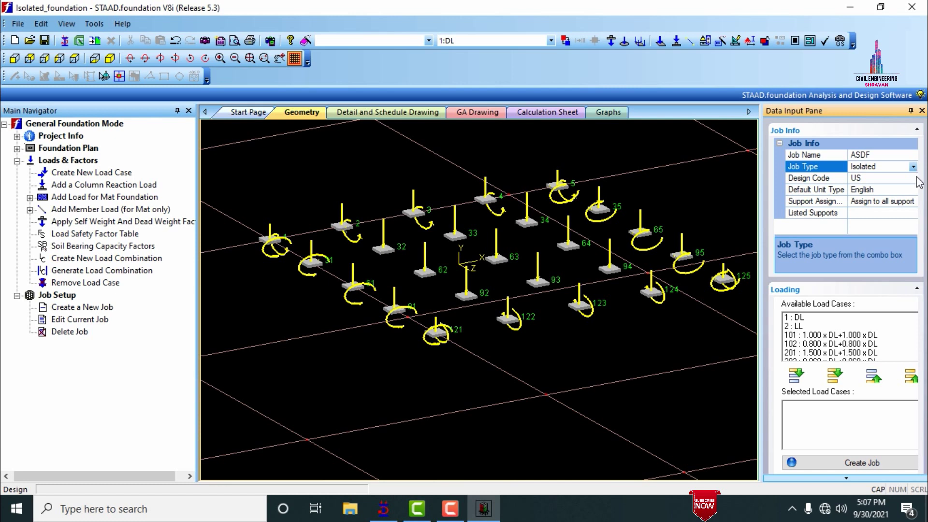
click(914, 178)
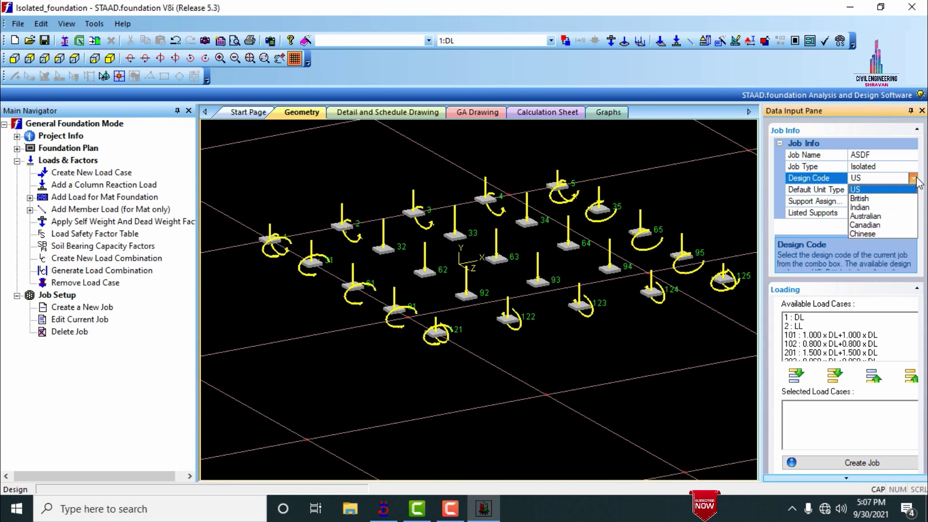
click(865, 207)
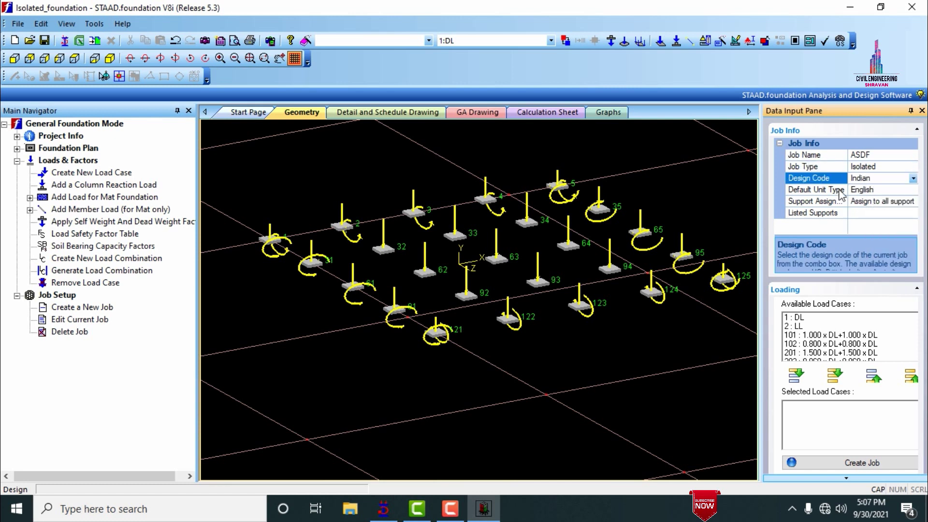
click(915, 191)
key(Down)
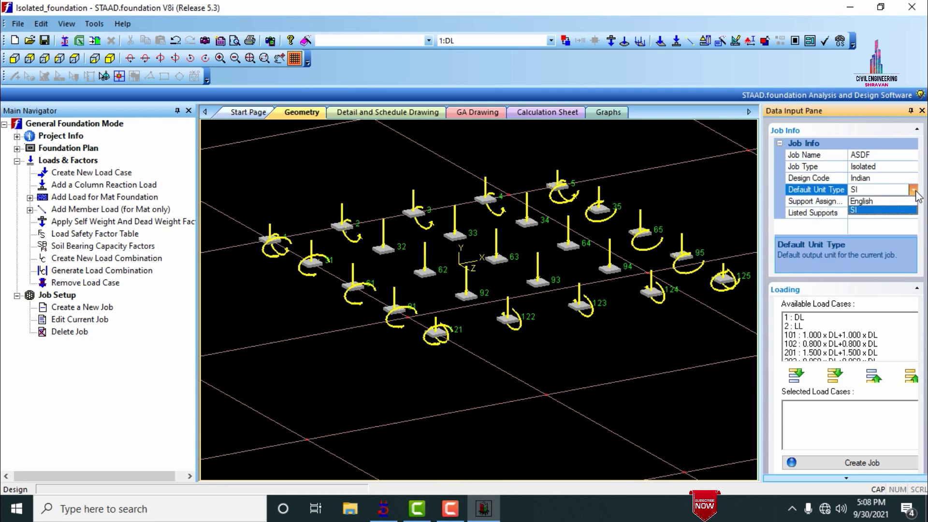
click(878, 211)
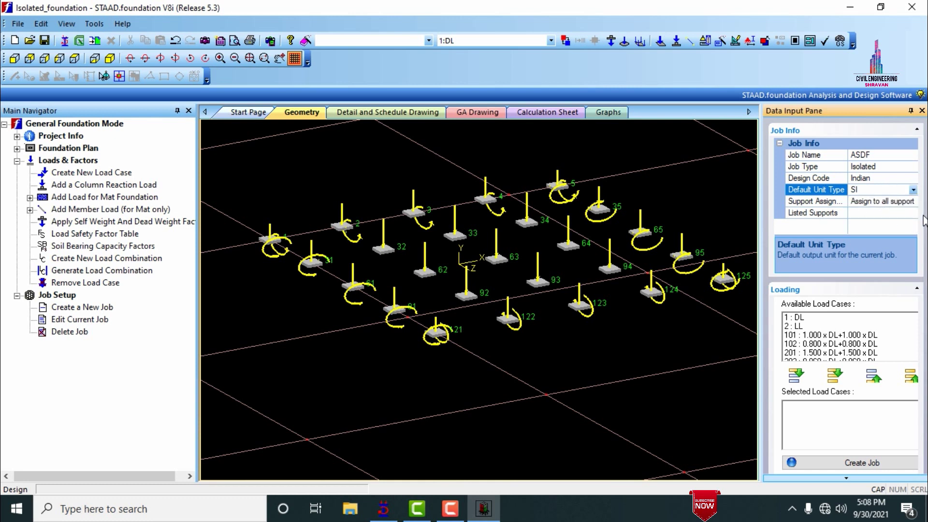
middle_drag(698, 219, 652, 210)
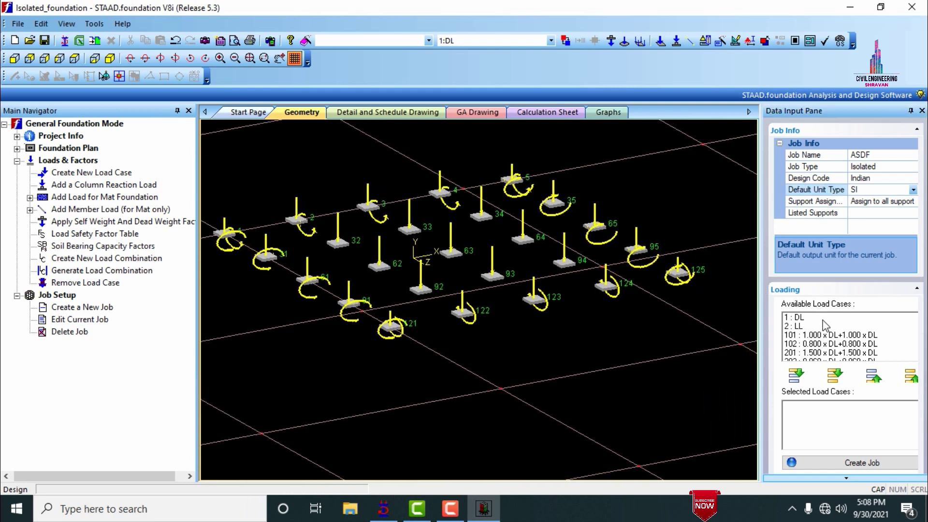
Add load cases 101, 102 and 201 to the job's selected load cases
click(817, 335)
scroll(816, 353, down, 2)
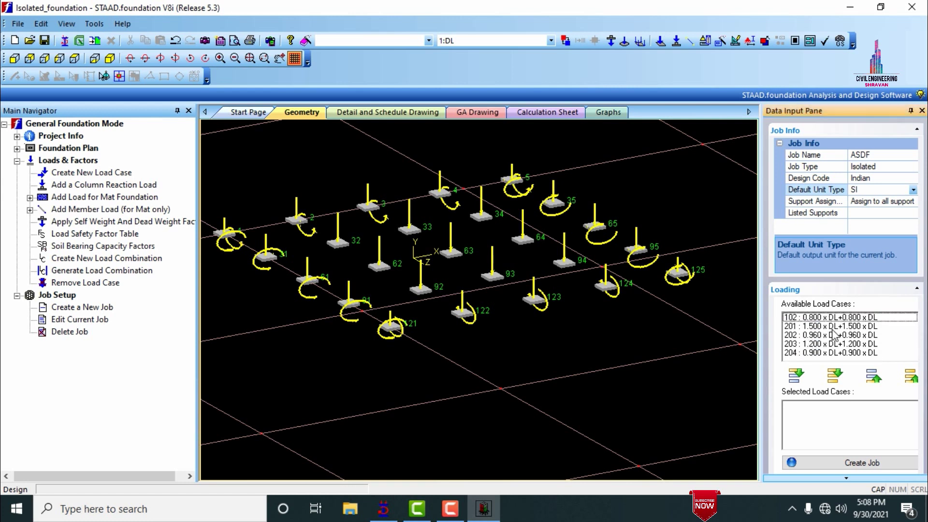
scroll(832, 333, up, 2)
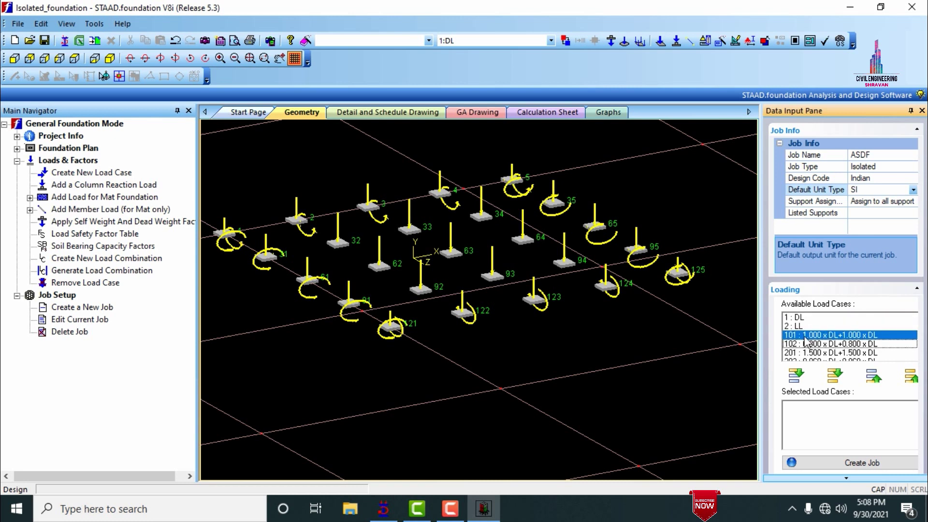
click(796, 376)
click(803, 338)
click(796, 376)
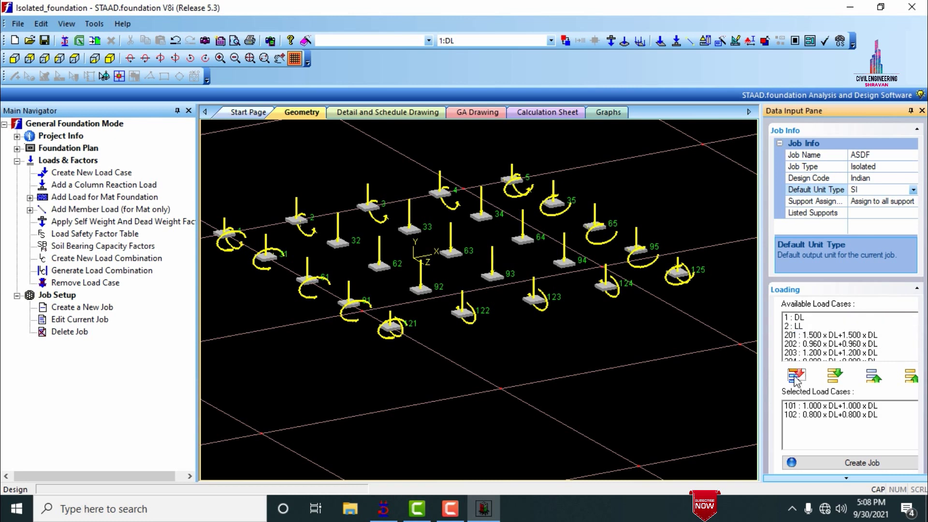
click(799, 335)
click(796, 376)
Add load cases 202, 203 and 204, then create the isolated footing job
click(798, 335)
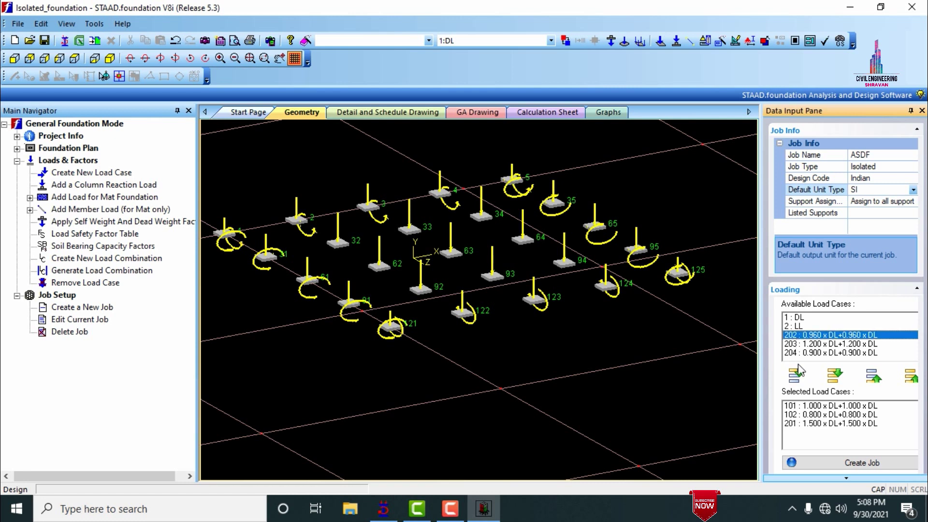
click(795, 376)
click(796, 376)
click(798, 336)
click(796, 376)
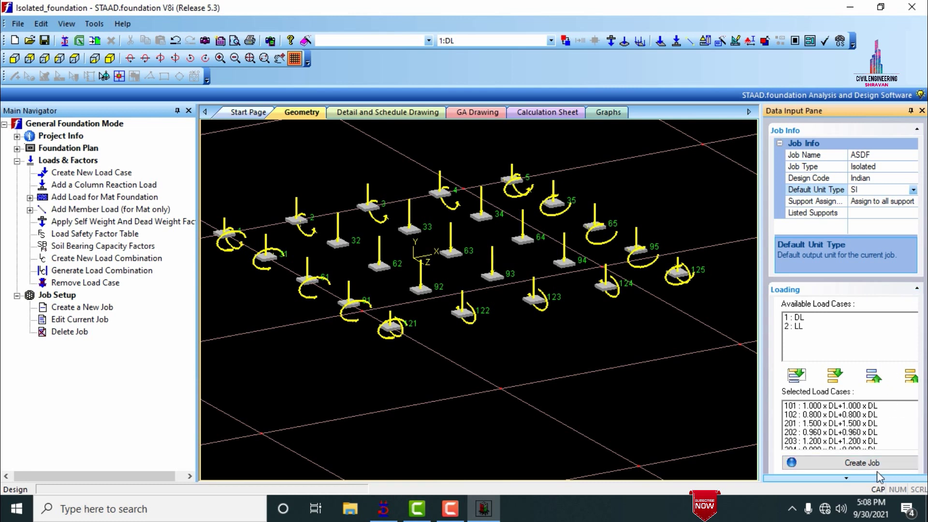
click(845, 478)
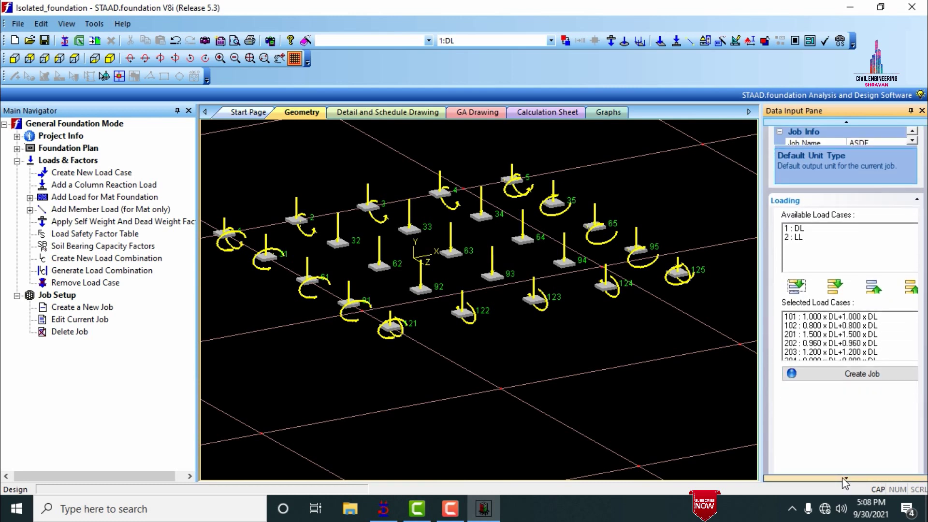
click(869, 296)
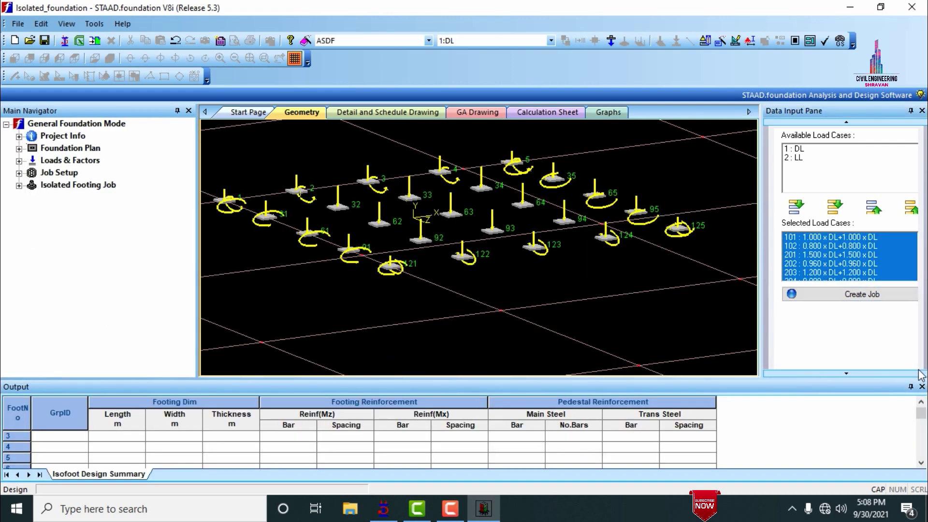
click(921, 386)
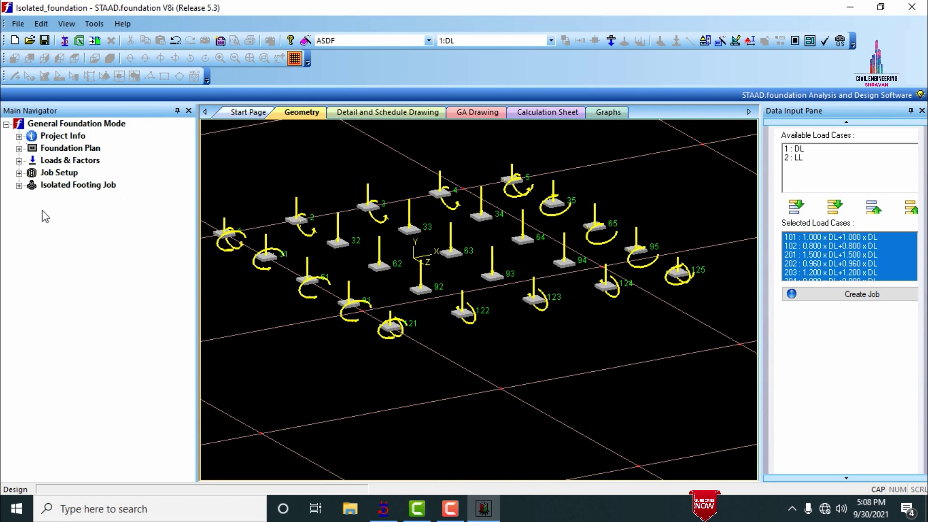
Browse the Concrete & Rebar, Cover & Soil, Footing Geometry and Sliding & Overturning pages, ending on Concrete & Rebar
click(18, 185)
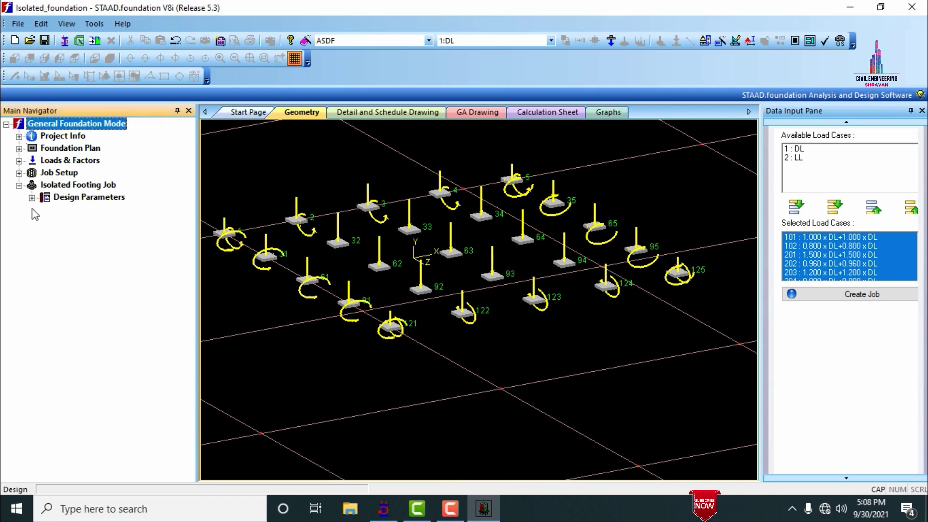
click(31, 198)
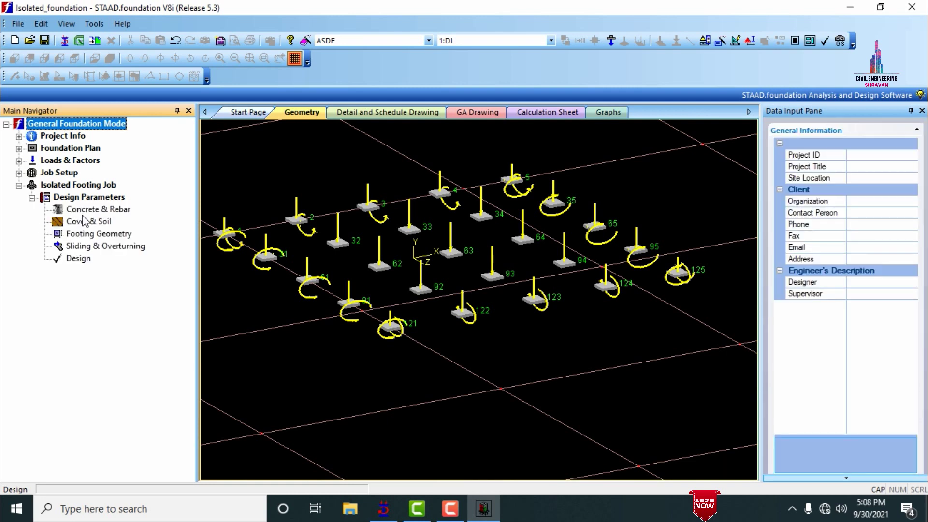
click(85, 212)
click(95, 225)
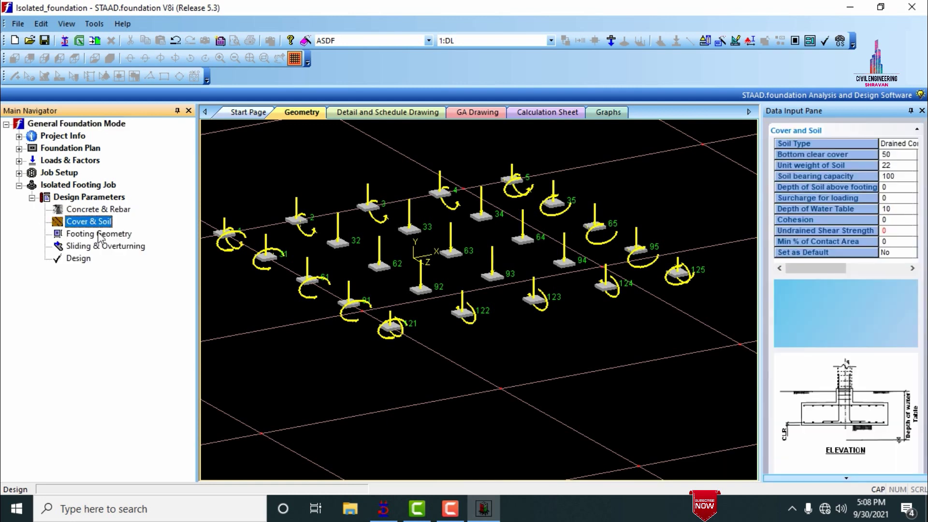
click(99, 234)
click(113, 247)
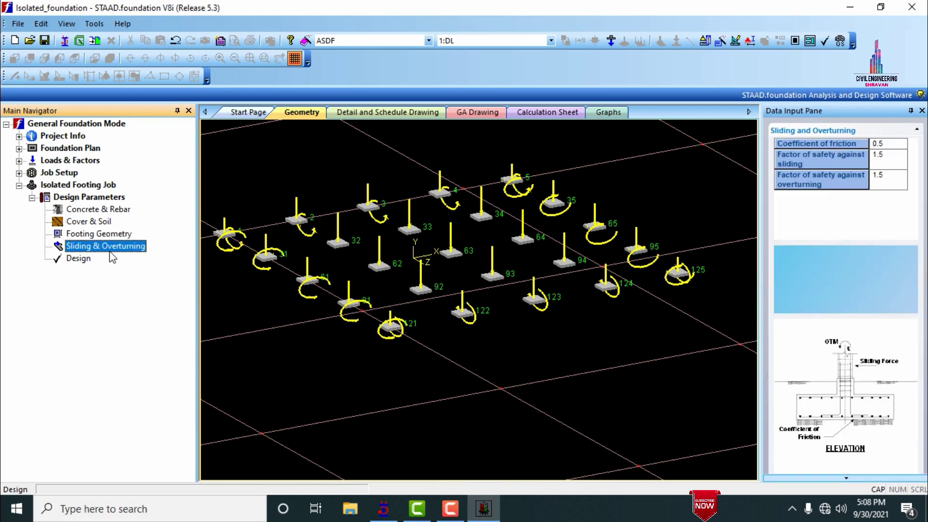
click(88, 212)
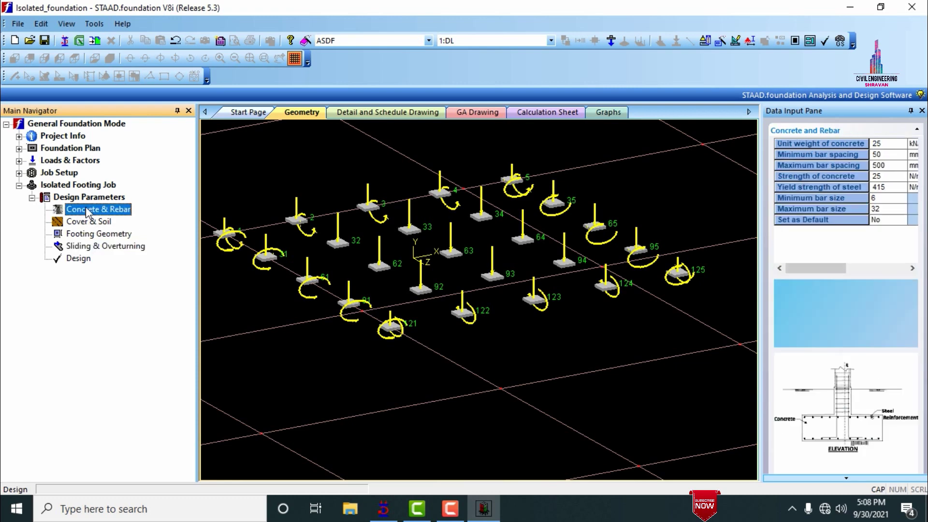
Review bar spacing, concrete strength 25 and steel yield 415, and set minimum bar size to 12
drag(758, 235, 690, 233)
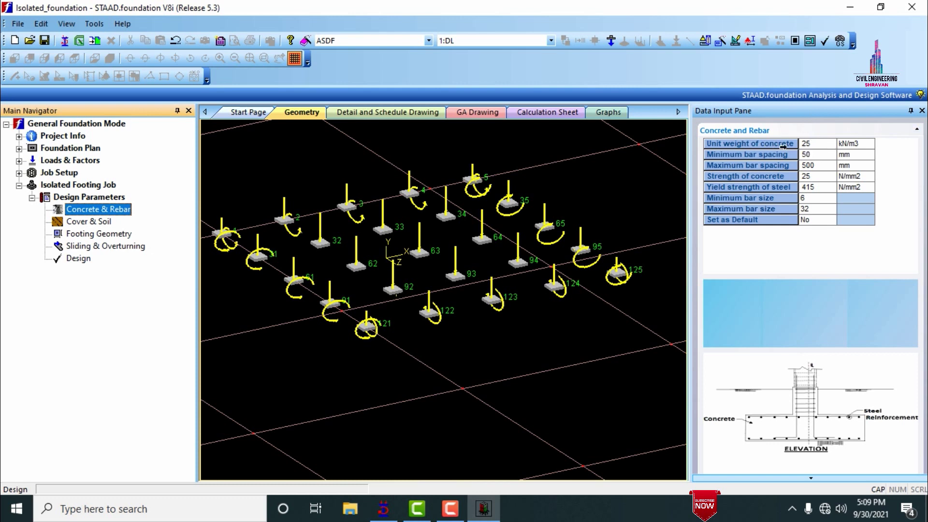
click(821, 156)
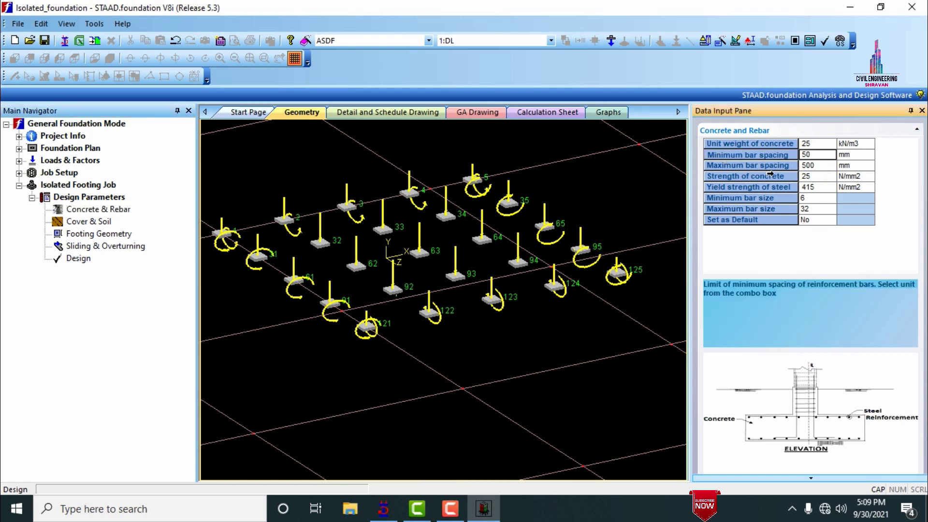
click(824, 167)
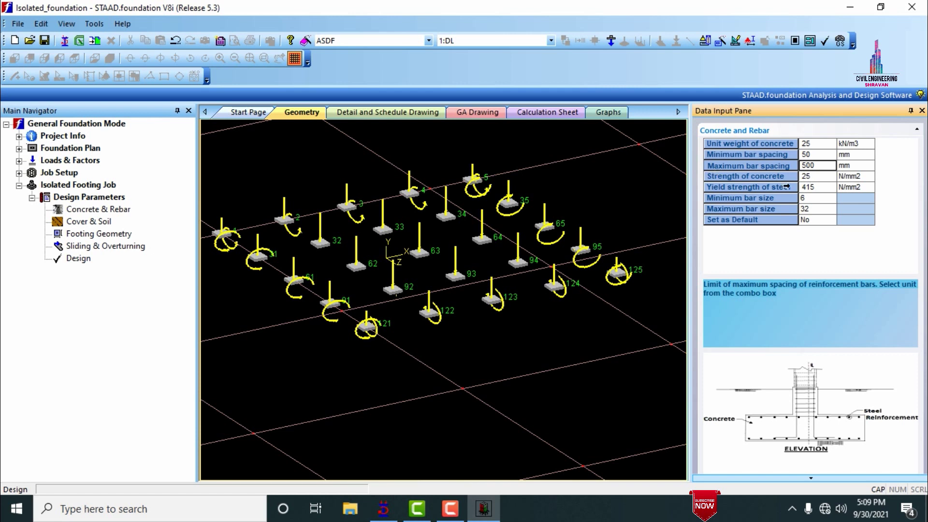
click(828, 177)
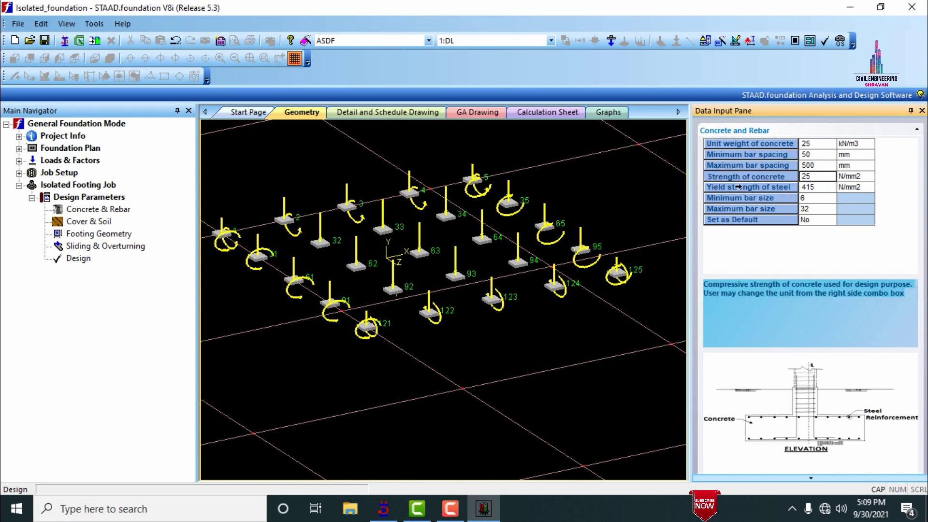
click(818, 189)
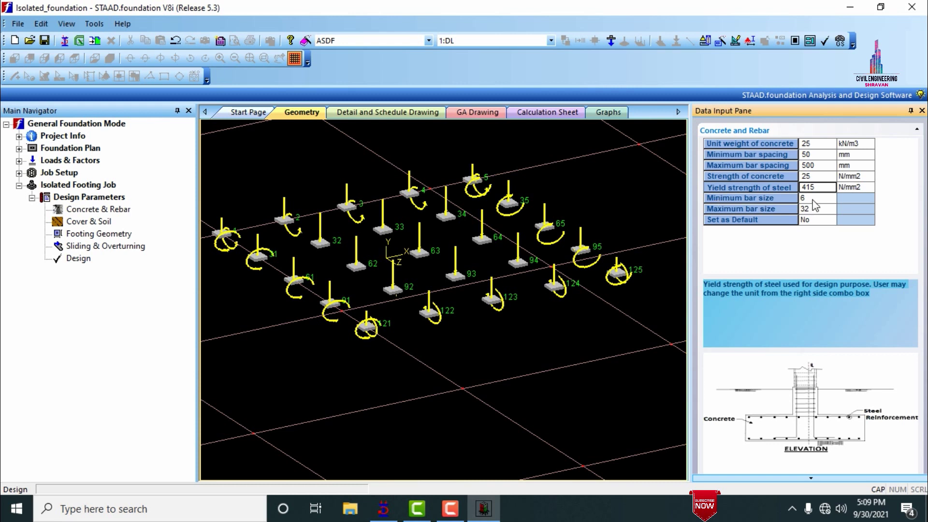
click(816, 199)
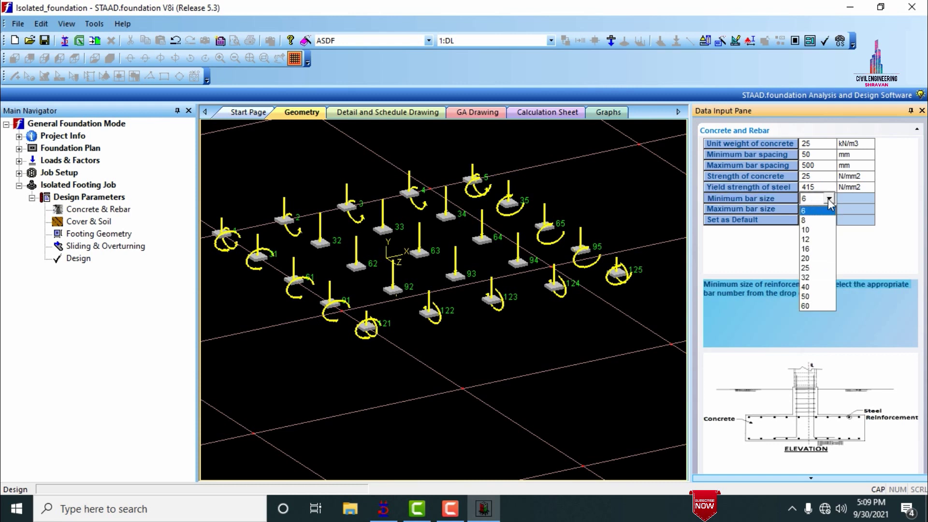
click(820, 240)
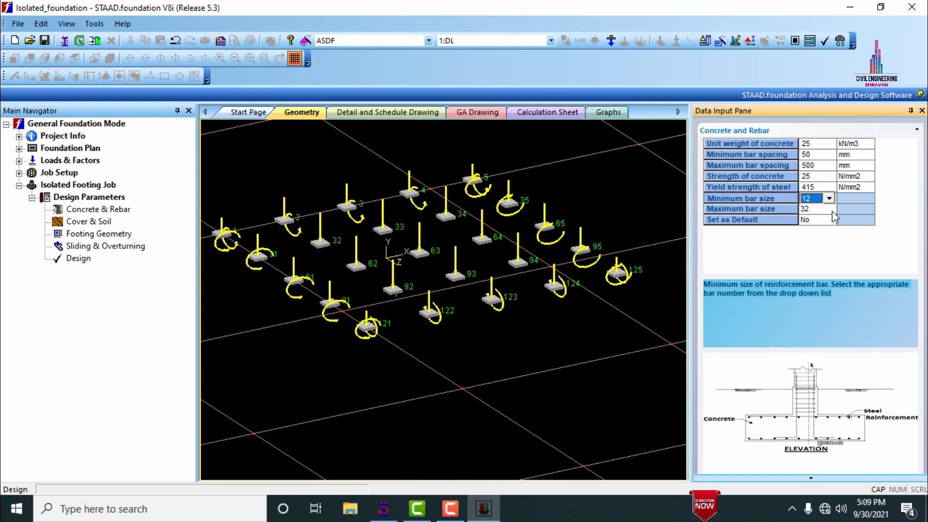
click(83, 223)
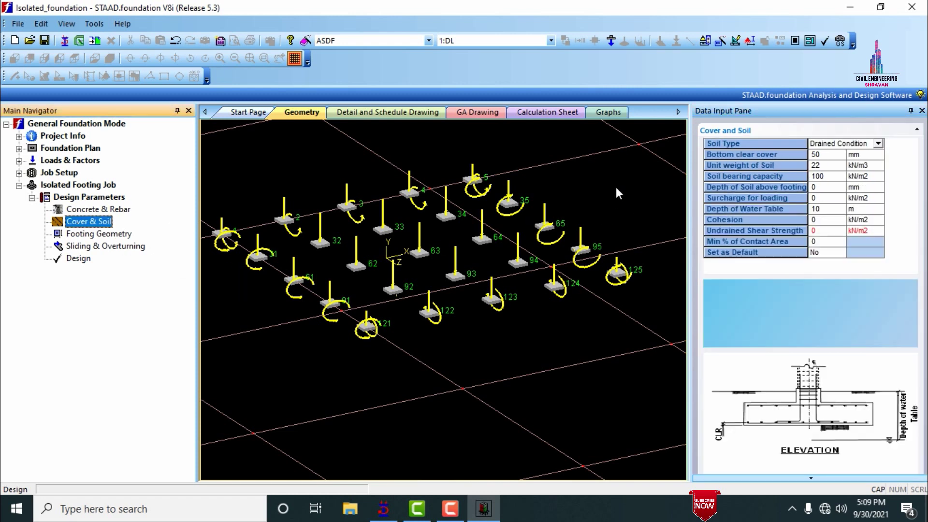
Keep the drained soil condition and set soil bearing capacity to 180 kN/m2
click(853, 145)
click(853, 145)
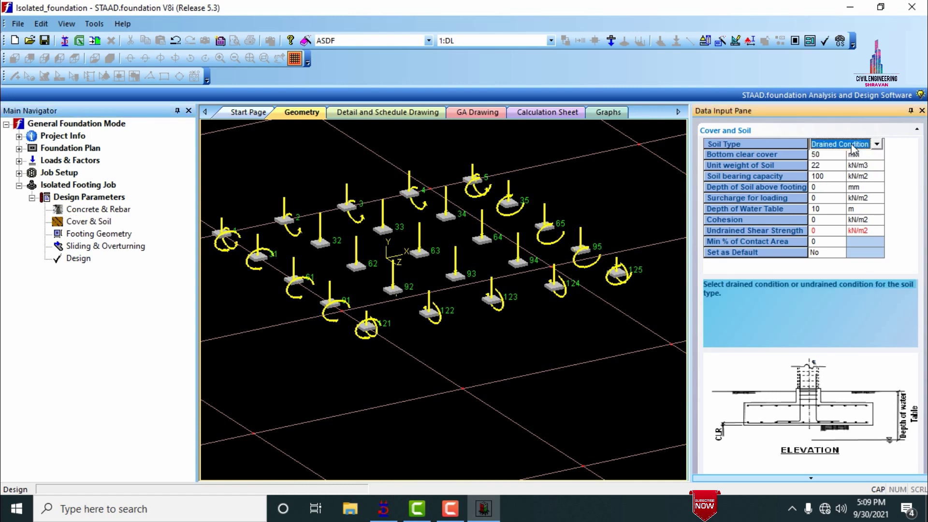
click(831, 177)
text(1)
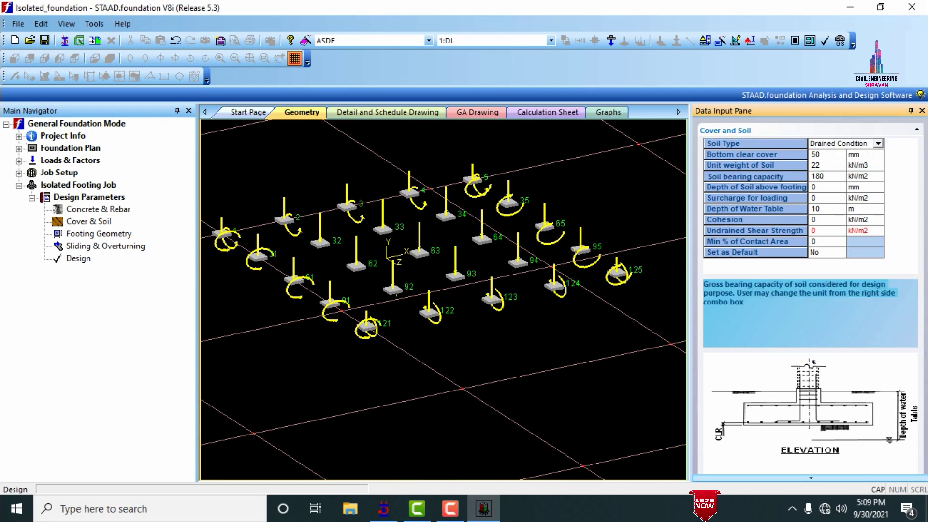
click(843, 167)
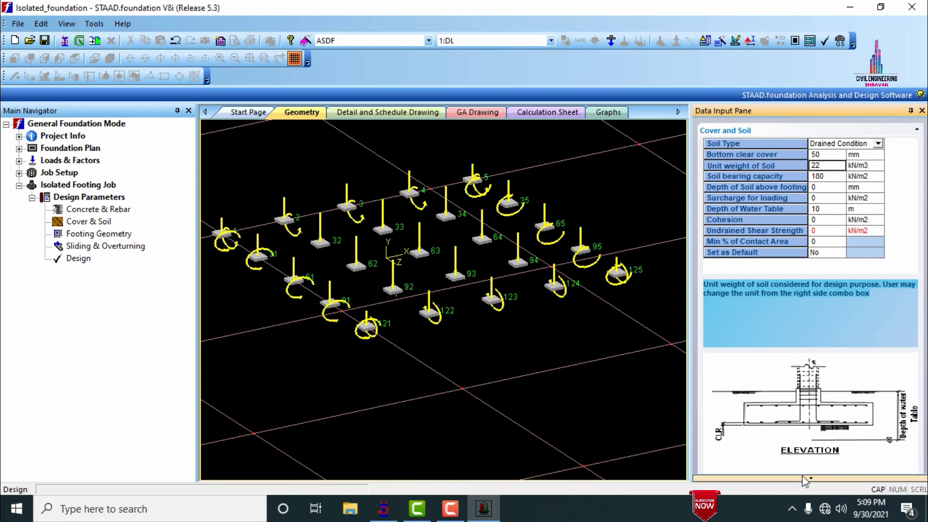
scroll(787, 444, down, 2)
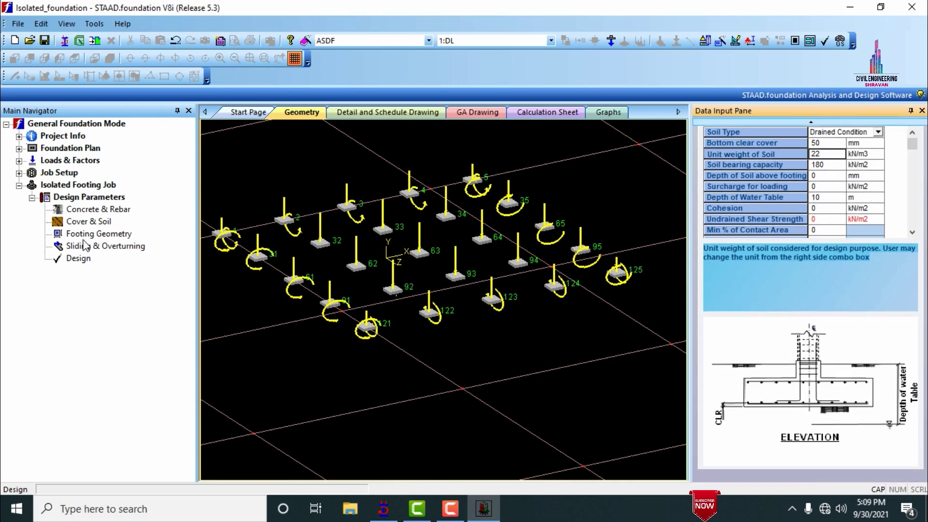
click(88, 235)
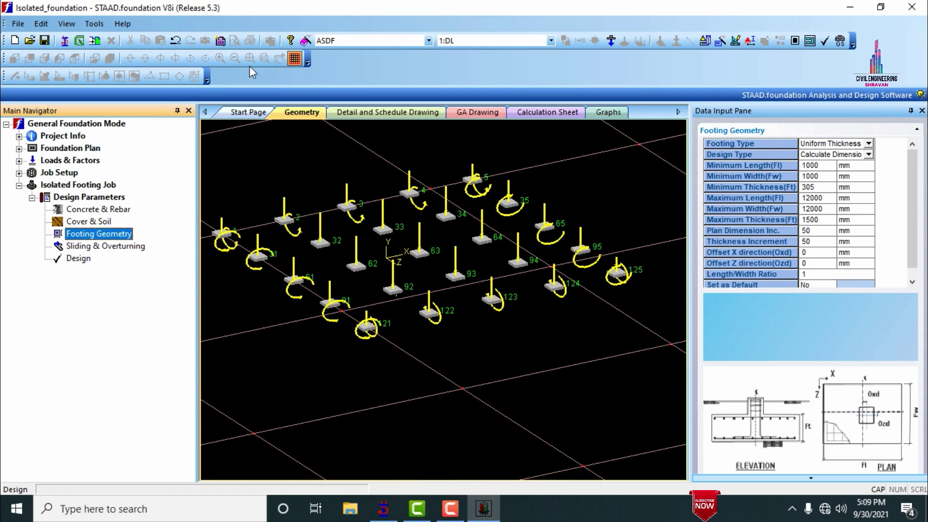
Run the isolated footing analysis and design to produce the calculation sheet
click(77, 246)
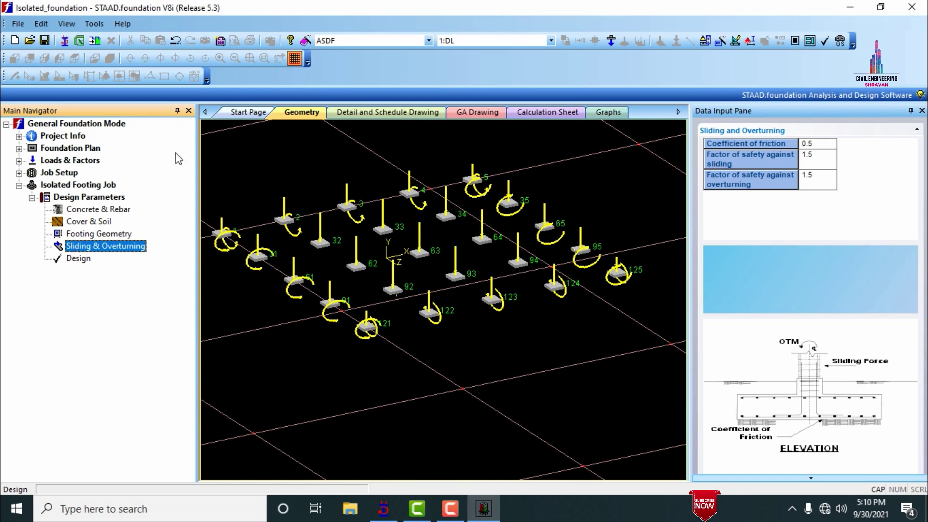
click(78, 258)
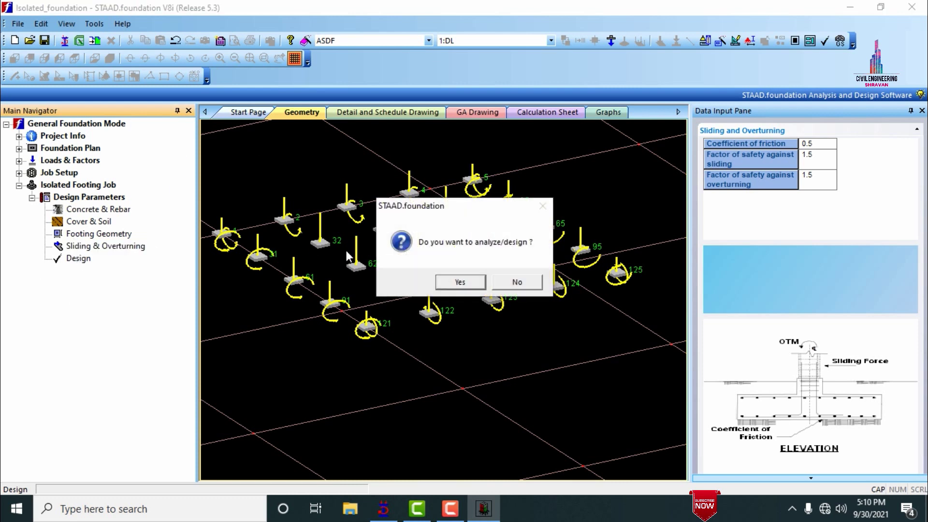
click(460, 282)
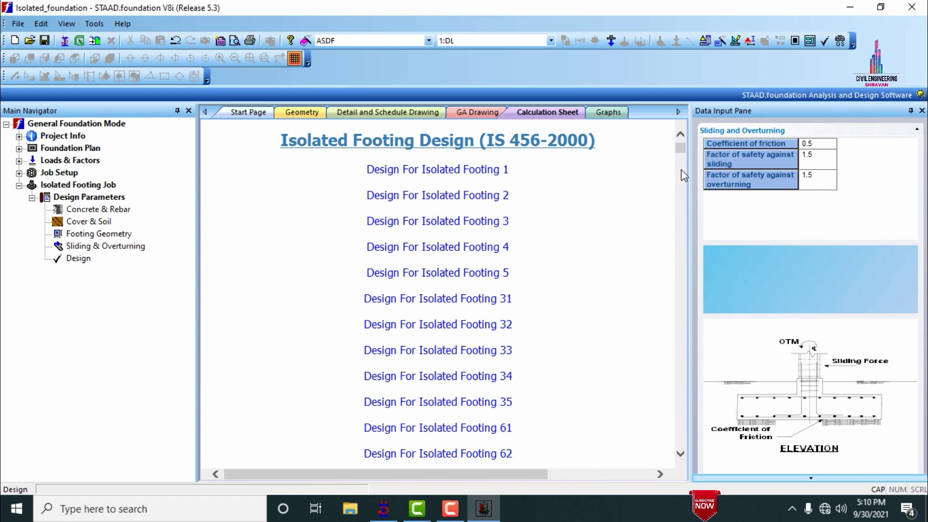
mouse_move(683, 153)
mouse_down()
mouse_move(682, 271)
mouse_move(688, 147)
mouse_up()
scroll(467, 208, down, 2)
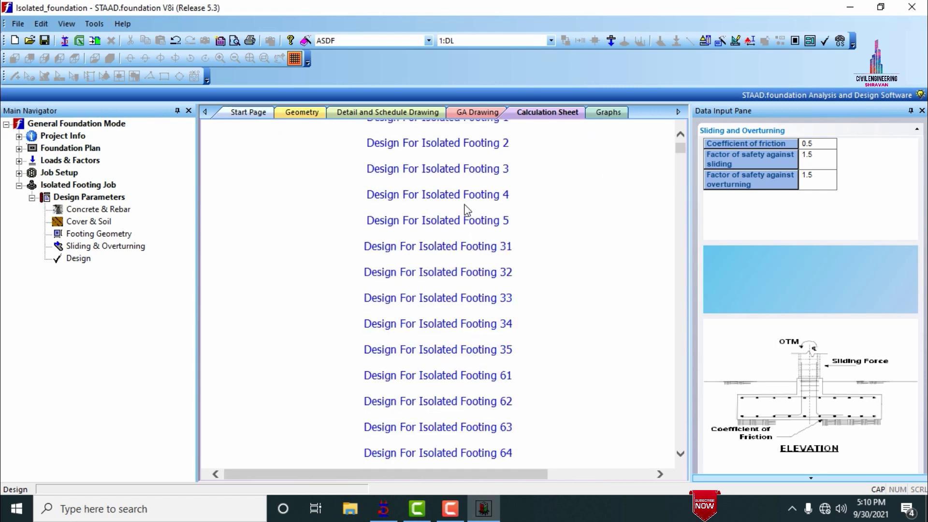
scroll(399, 154, up, 2)
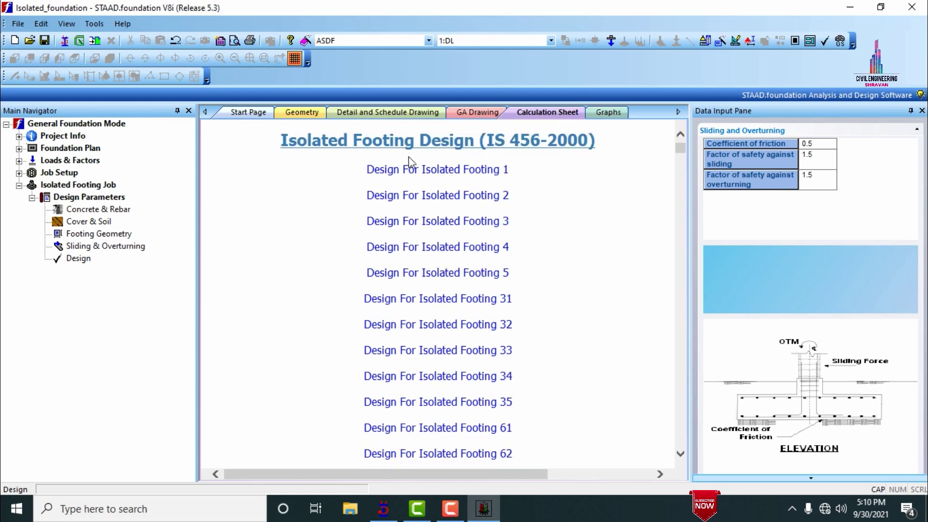
Review footing 5's applied loads, such as 726.074 kN axial for combination 201
click(450, 274)
scroll(478, 218, down, 8)
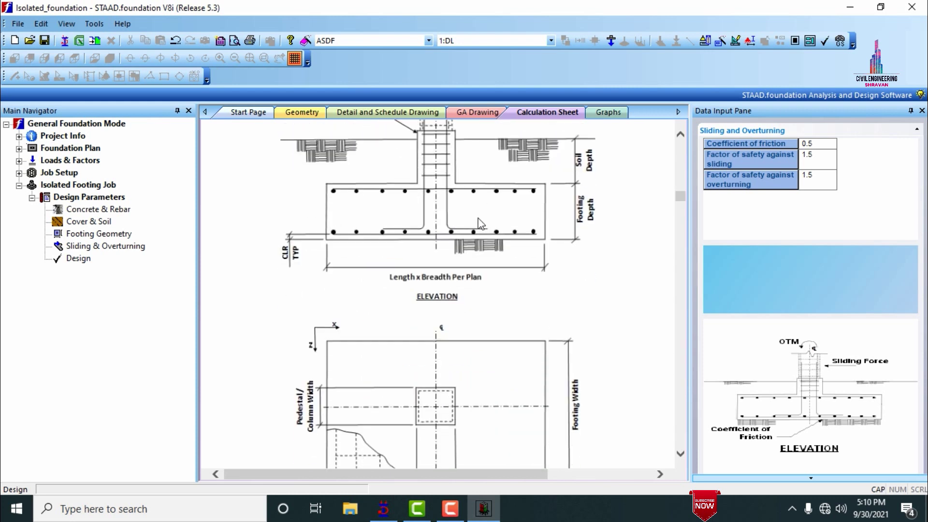
scroll(478, 218, down, 20)
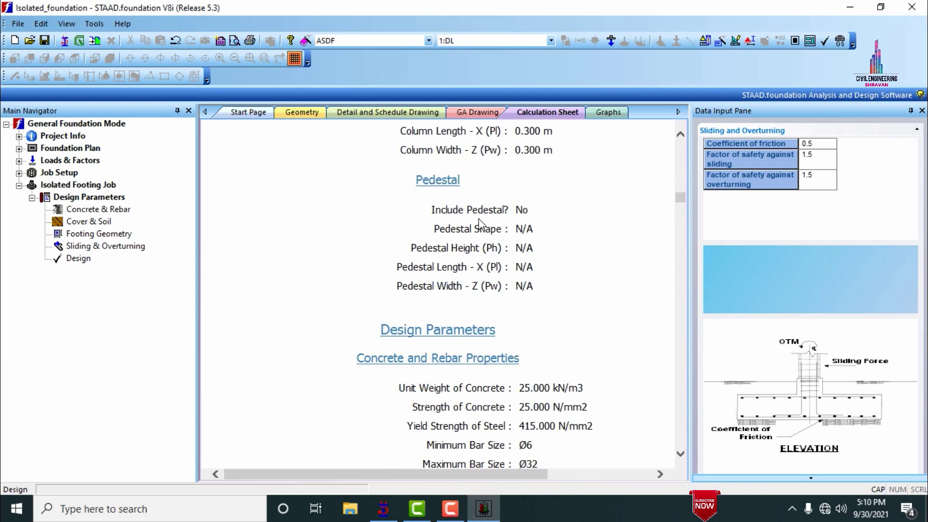
scroll(478, 225, down, 20)
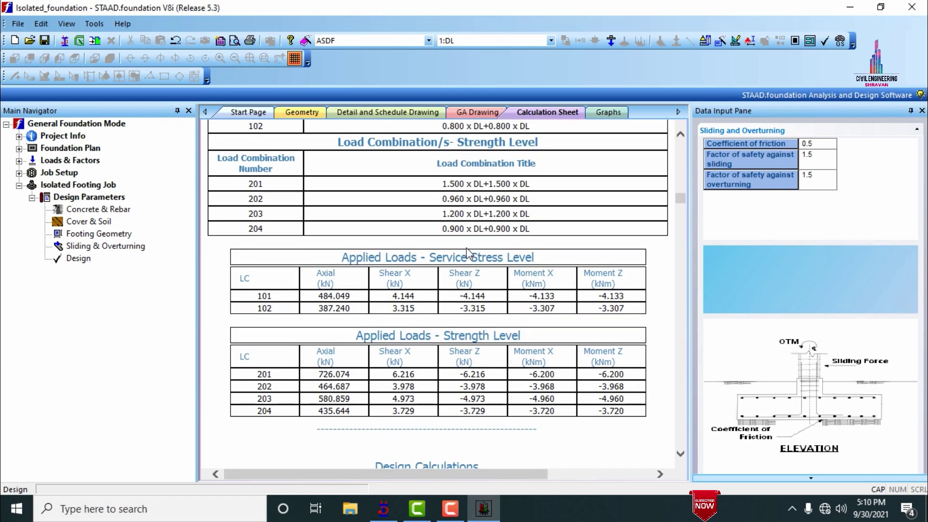
scroll(467, 246, up, 4)
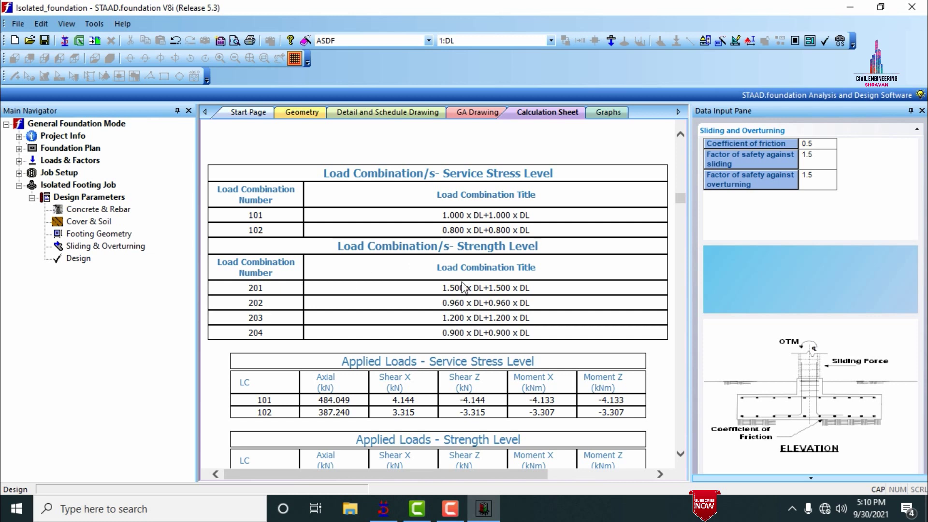
drag(445, 288, 536, 287)
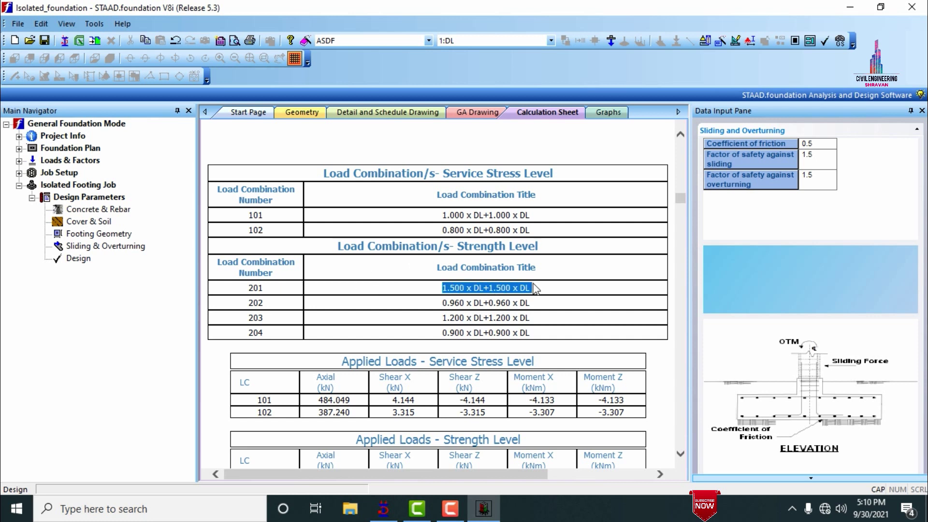
click(508, 304)
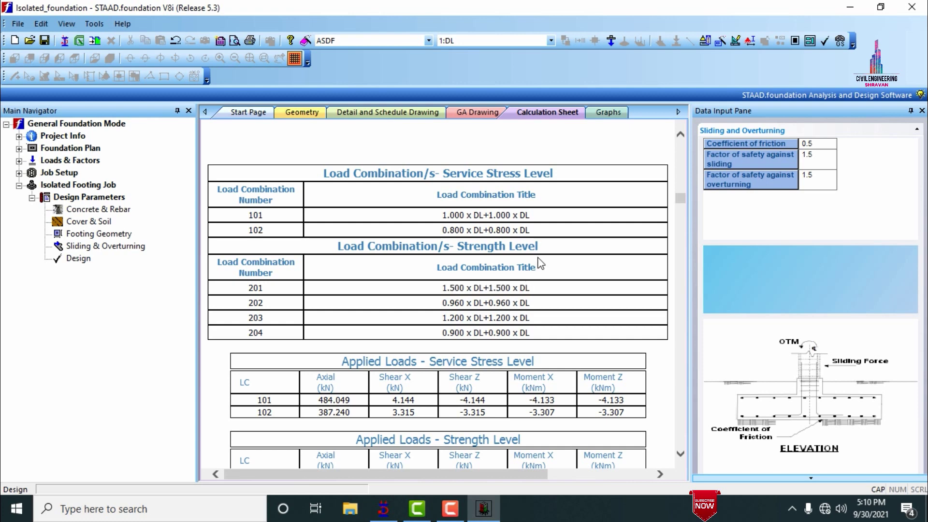
scroll(540, 263, down, 1)
scroll(541, 264, down, 1)
scroll(532, 267, down, 1)
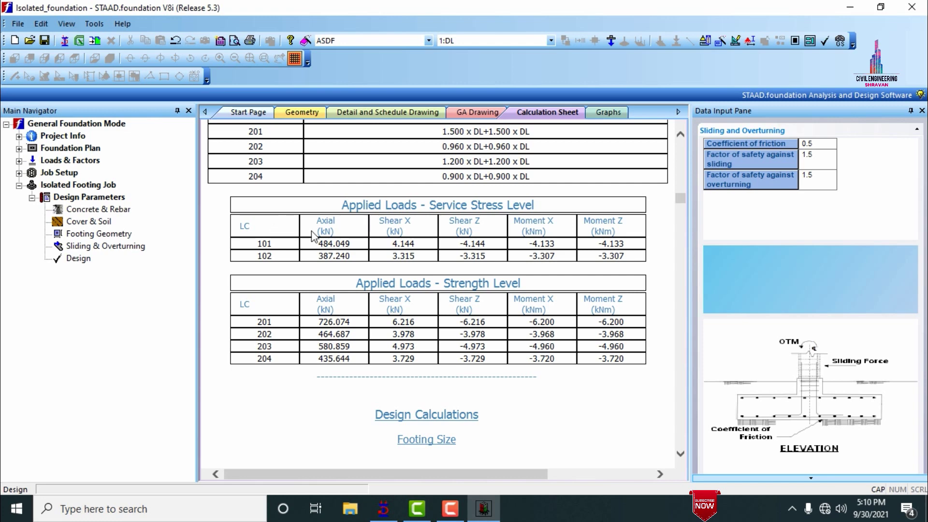
Scroll through the moment, shear and reinforcement checks, confirming all read safe, then return to the Start Page
scroll(327, 233, down, 5)
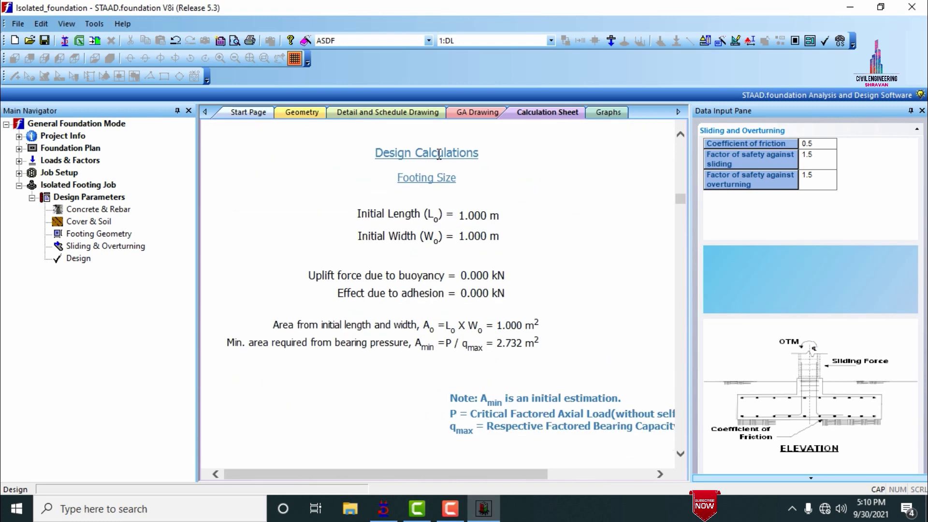
scroll(438, 154, down, 2)
scroll(432, 192, up, 2)
scroll(432, 192, down, 15)
scroll(427, 204, down, 20)
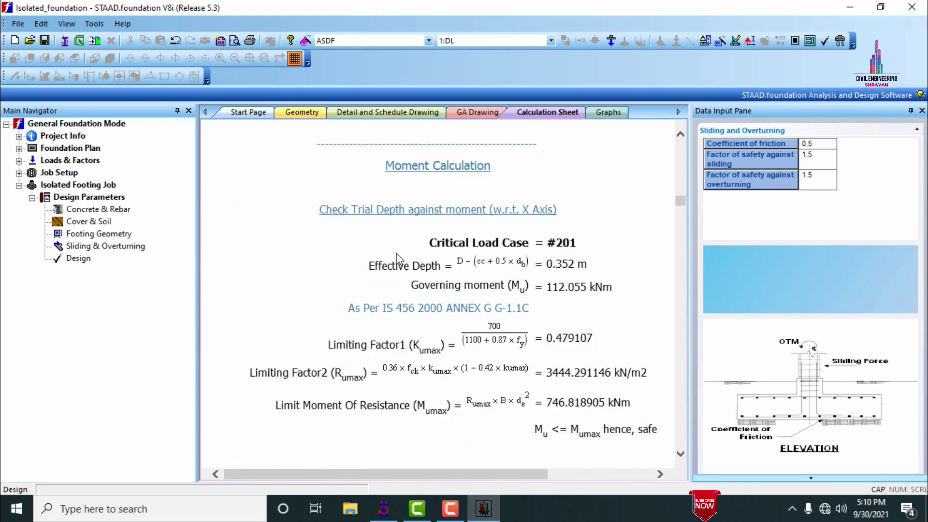
scroll(399, 252, up, 8)
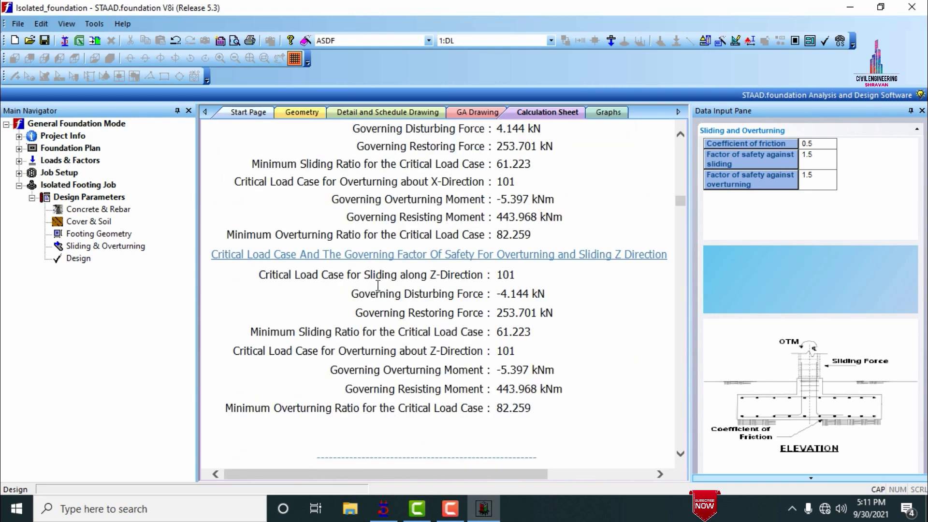
scroll(362, 274, down, 20)
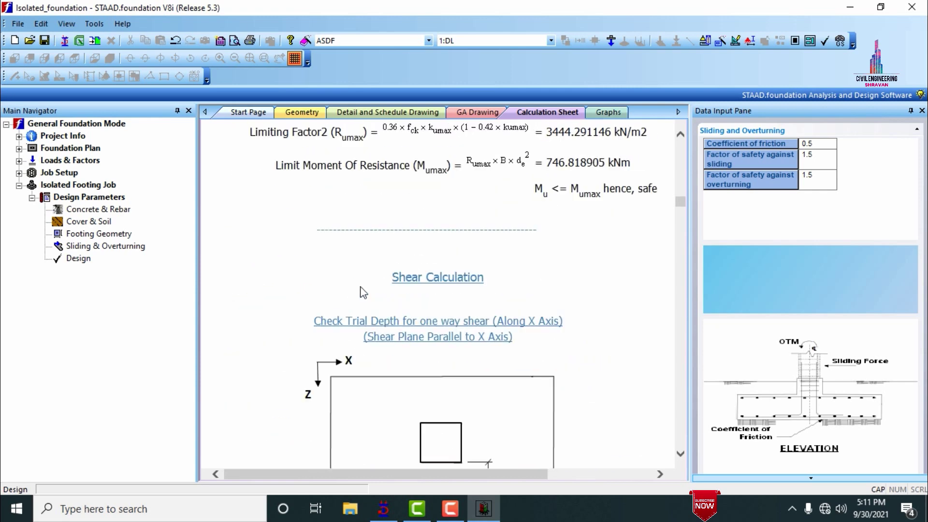
scroll(343, 245, down, 1)
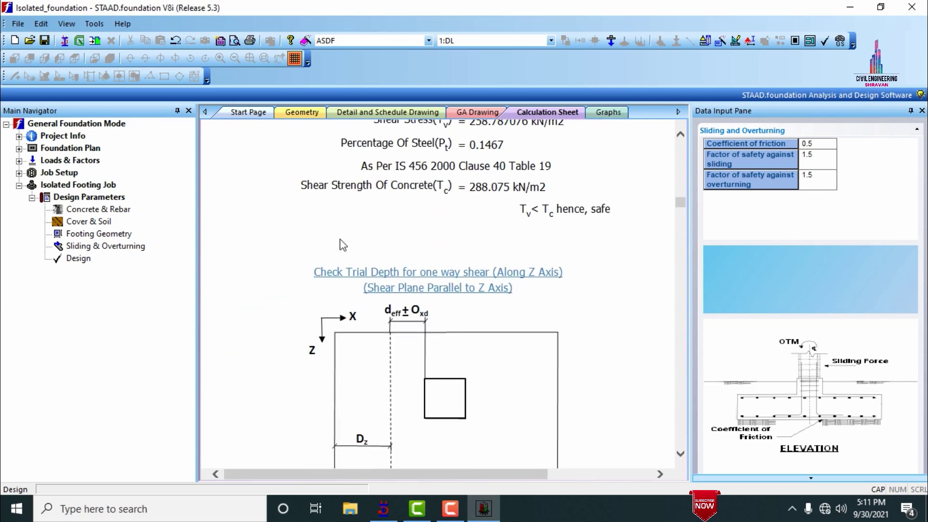
scroll(374, 182, down, 12)
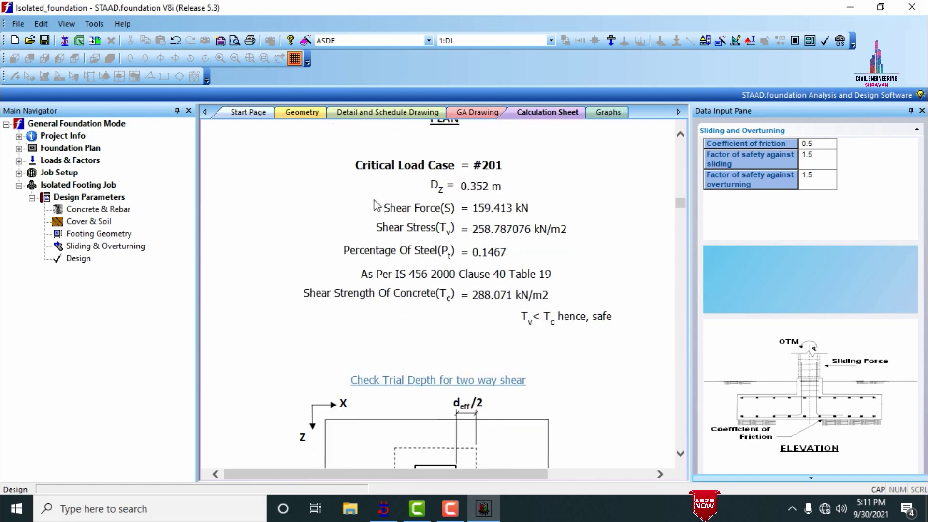
scroll(379, 200, down, 20)
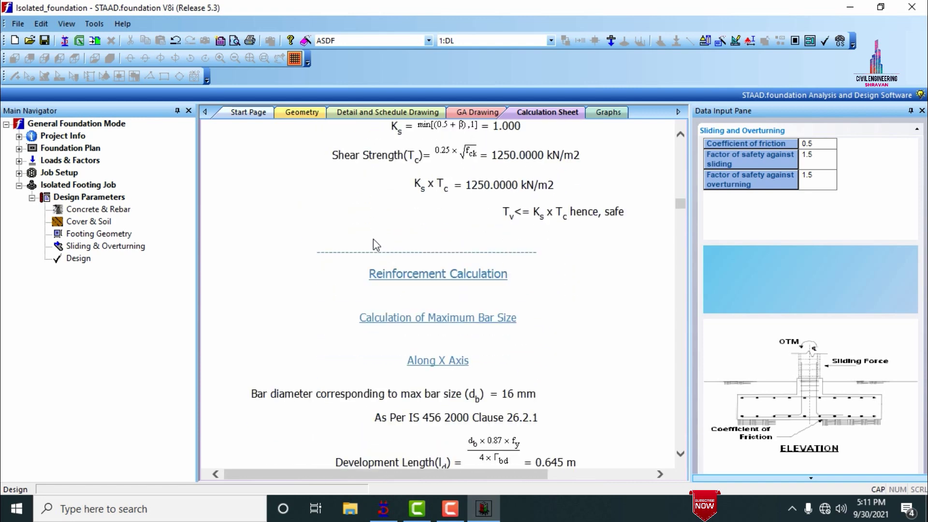
click(257, 116)
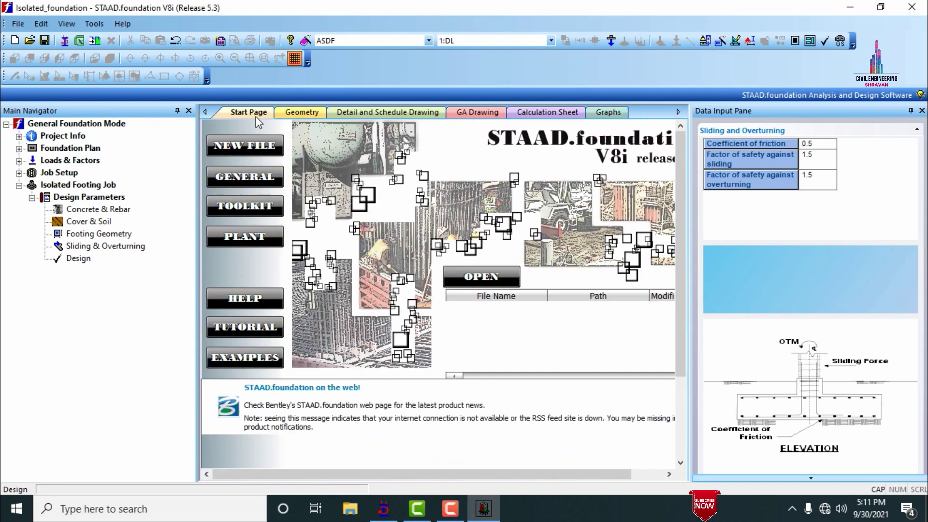
Display footing 1's detail and schedule drawing and accept the auto-save prompt
click(287, 115)
click(367, 115)
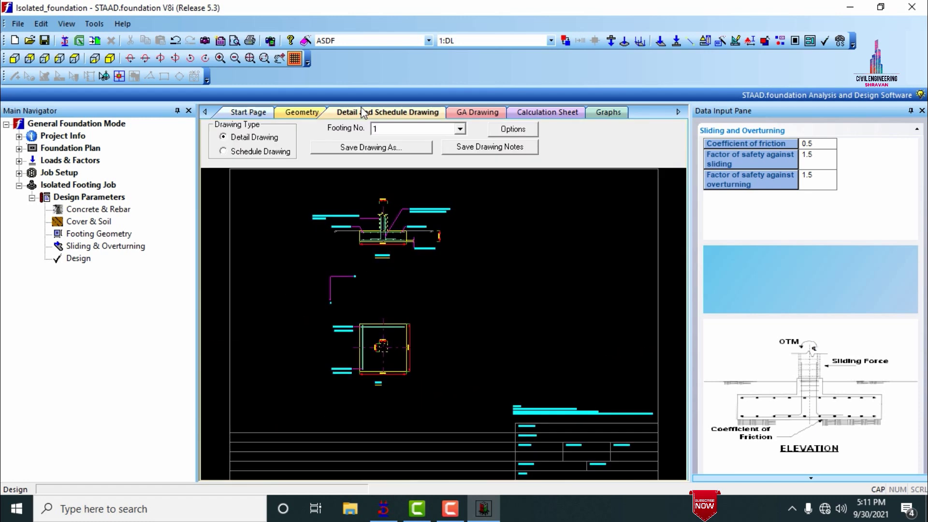
scroll(350, 219, down, 5)
scroll(344, 184, down, 3)
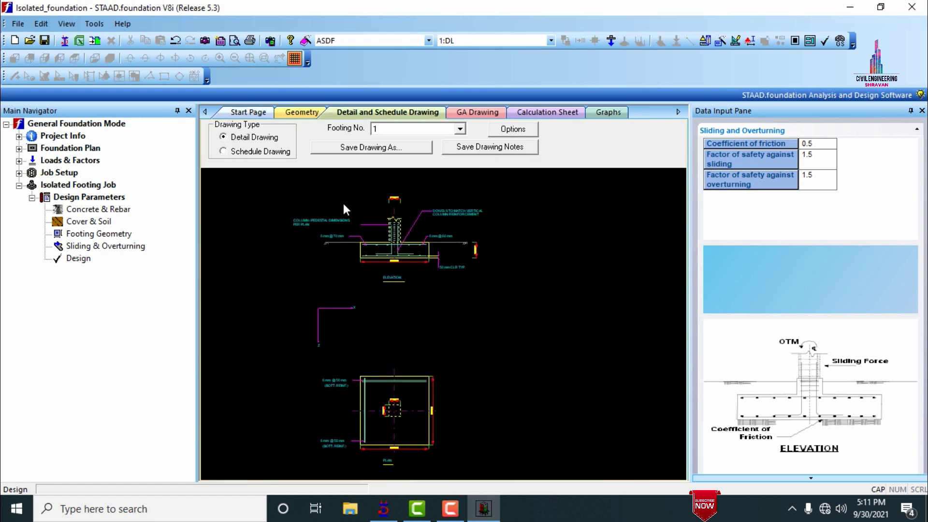
scroll(343, 204, up, 4)
scroll(409, 288, up, 1)
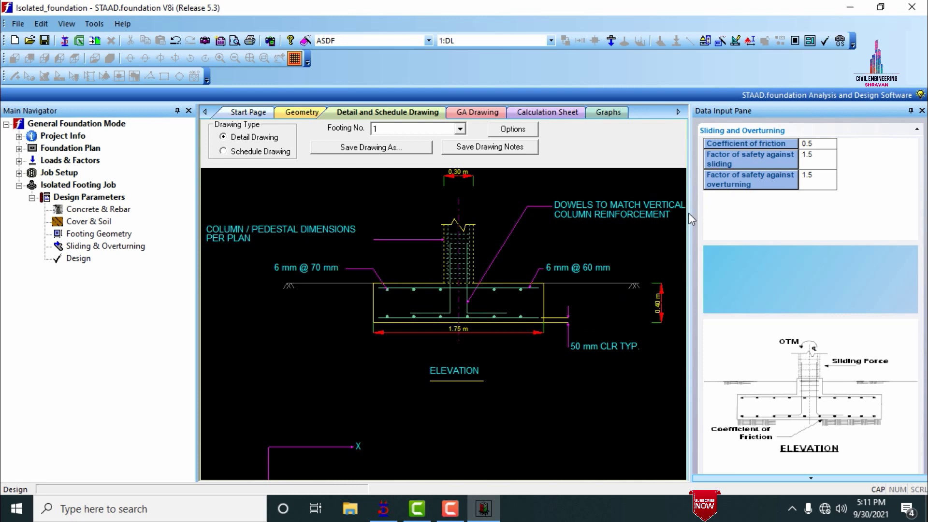
drag(690, 213, 757, 198)
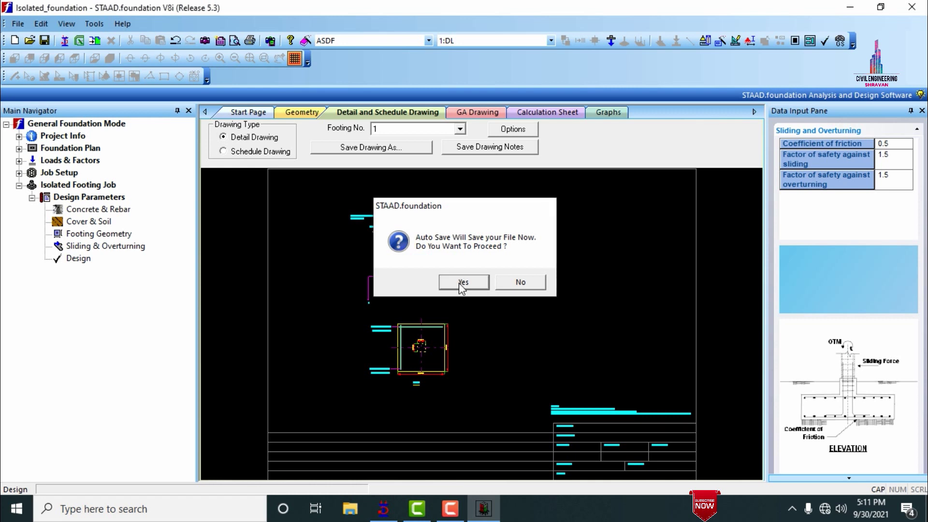
click(460, 282)
scroll(384, 201, up, 4)
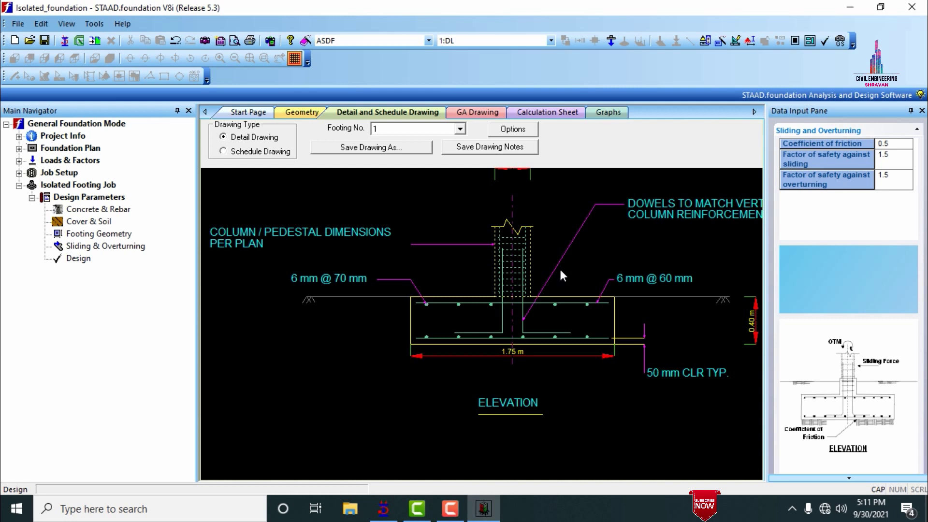
Pan and zoom over footing 1's elevation and plan: 1.75 m square, 6 mm @ 50 mm bottom bars
mouse_move(587, 253)
middle_down()
mouse_move(448, 275)
mouse_move(488, 279)
middle_up()
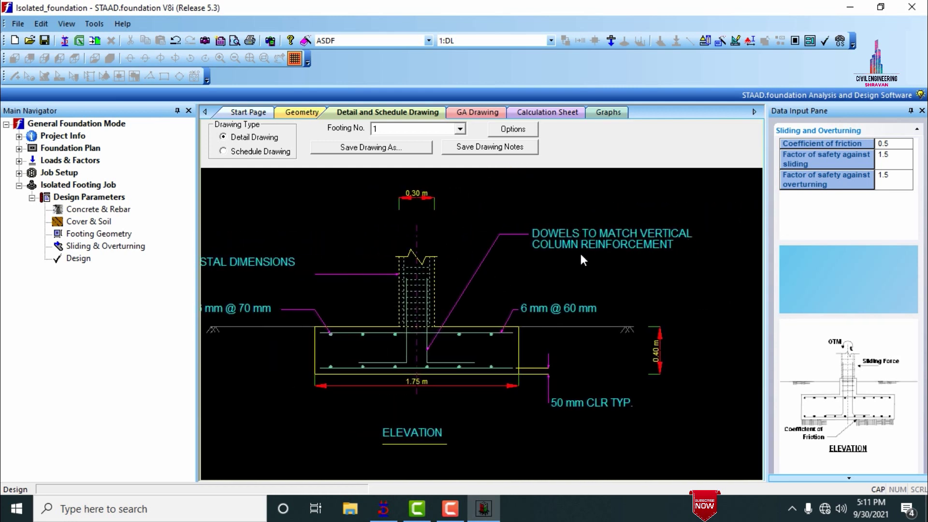
middle_drag(499, 441, 552, 216)
scroll(515, 280, up, 1)
scroll(515, 280, down, 5)
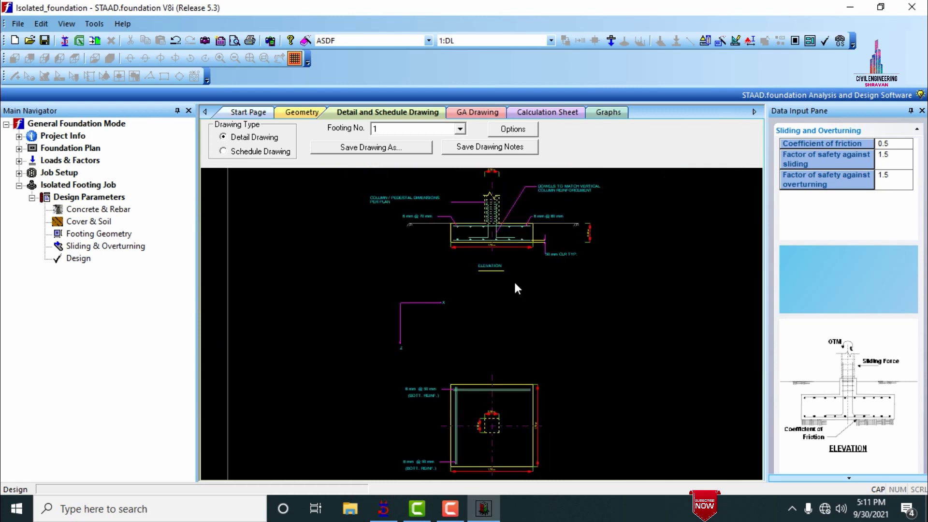
scroll(489, 393, up, 1)
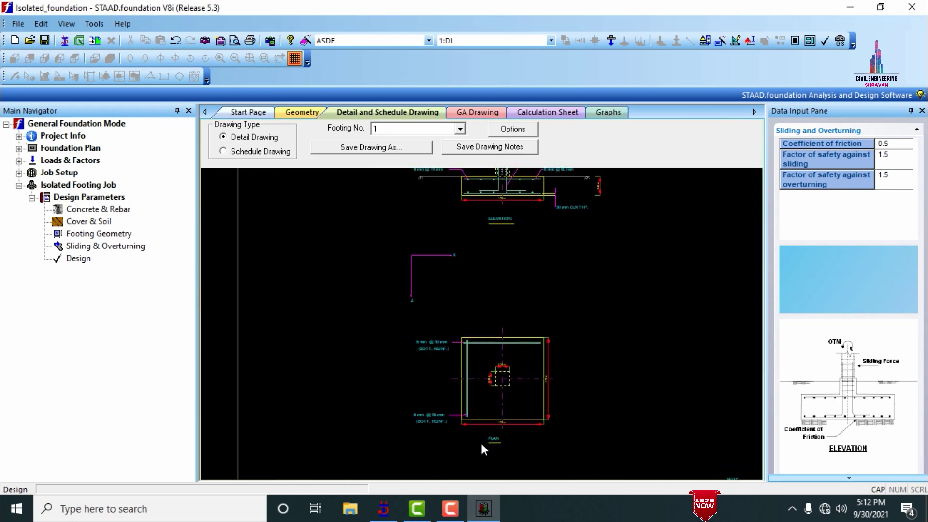
scroll(481, 444, up, 2)
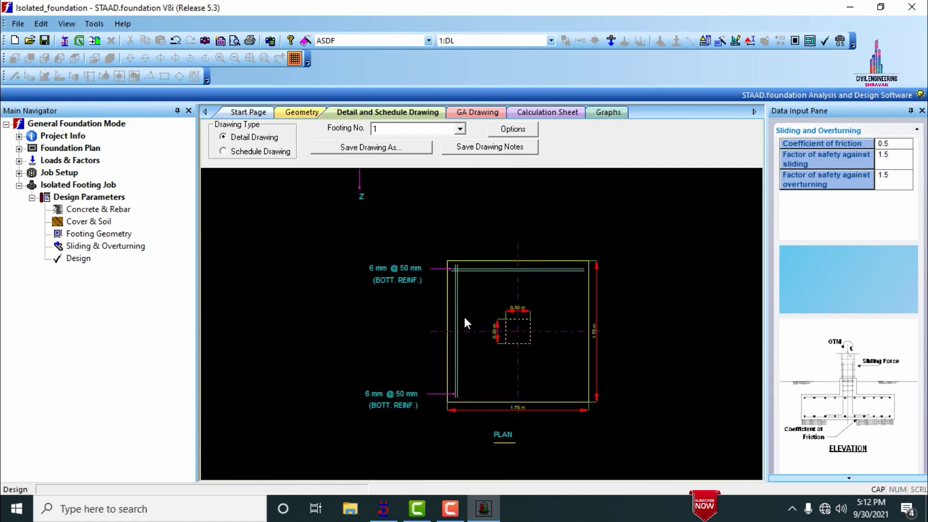
scroll(480, 272, up, 1)
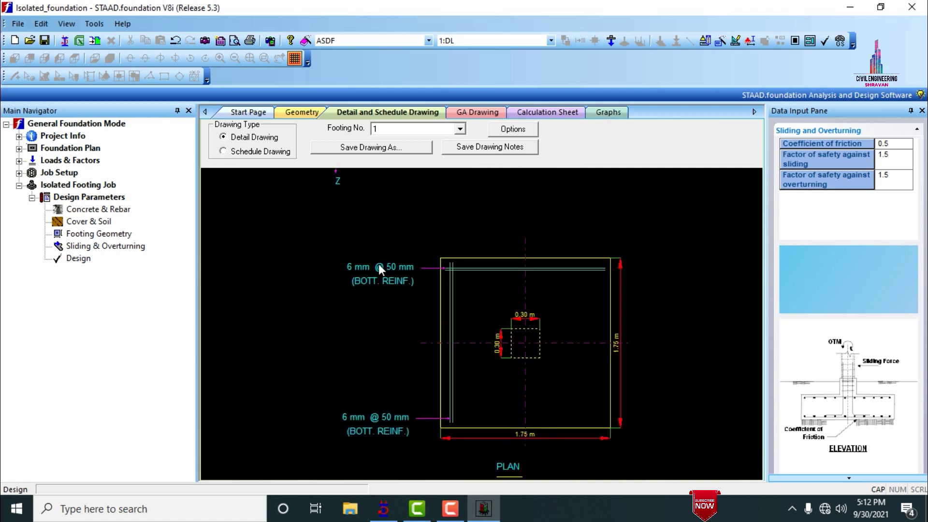
scroll(405, 265, up, 2)
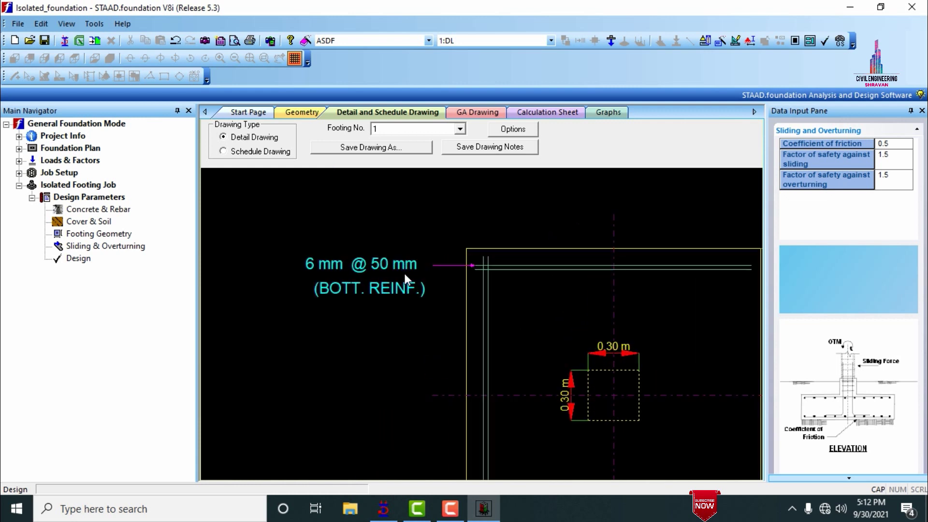
scroll(405, 273, down, 3)
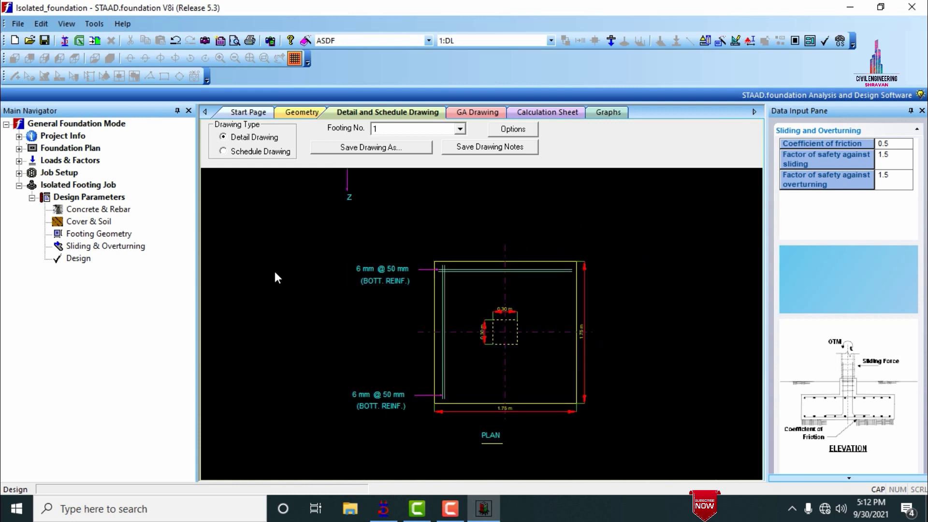
scroll(474, 272, up, 4)
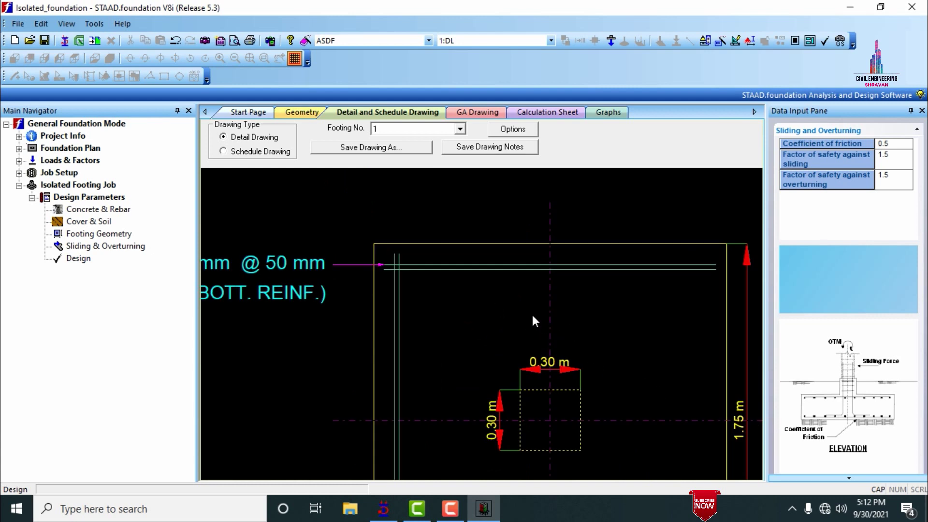
scroll(540, 315, down, 6)
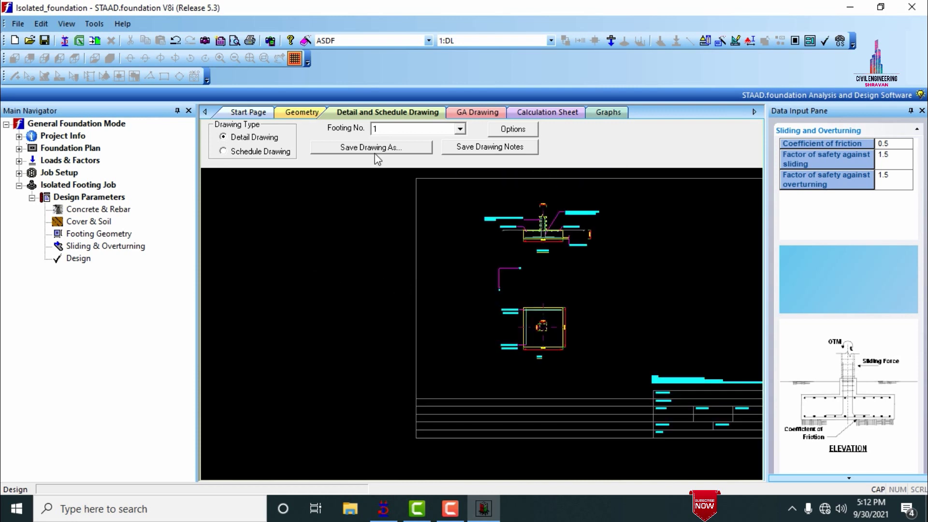
Show the GA drawing with all 25 footings in a 5×5 grid beside the footing schedule
click(248, 150)
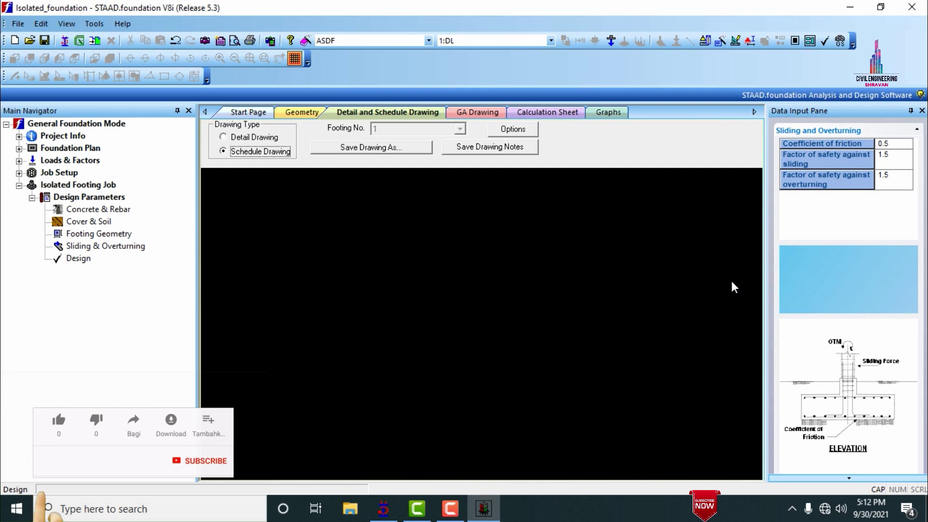
click(262, 137)
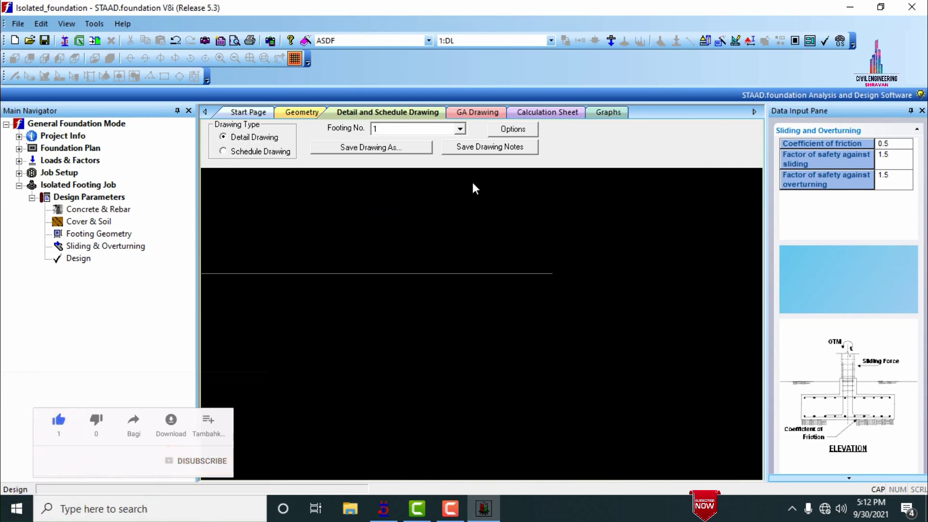
click(475, 114)
mouse_move(352, 204)
middle_down()
mouse_move(376, 235)
mouse_move(371, 219)
middle_up()
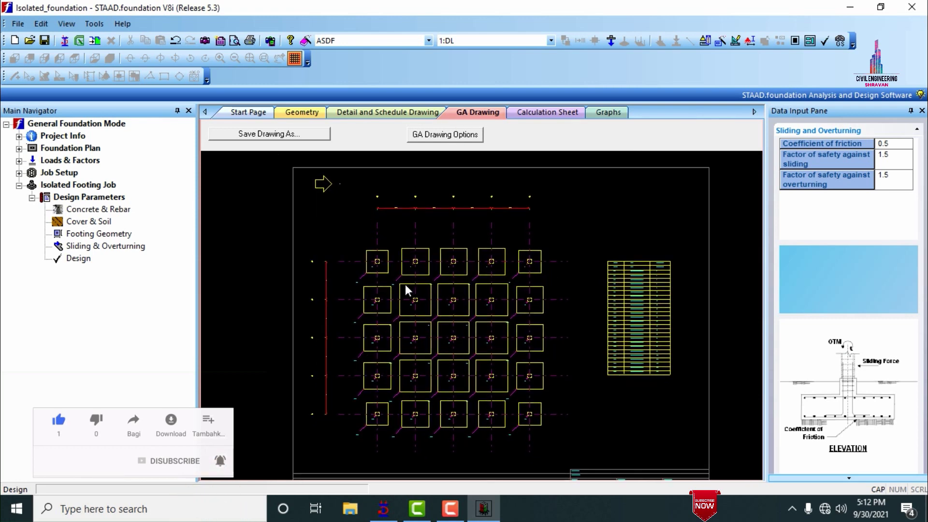
scroll(384, 313, up, 5)
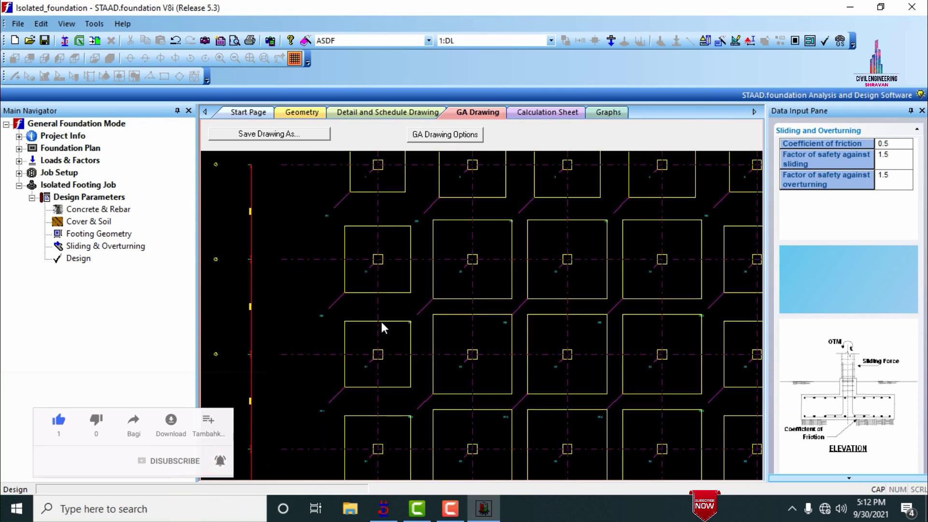
scroll(381, 317, down, 3)
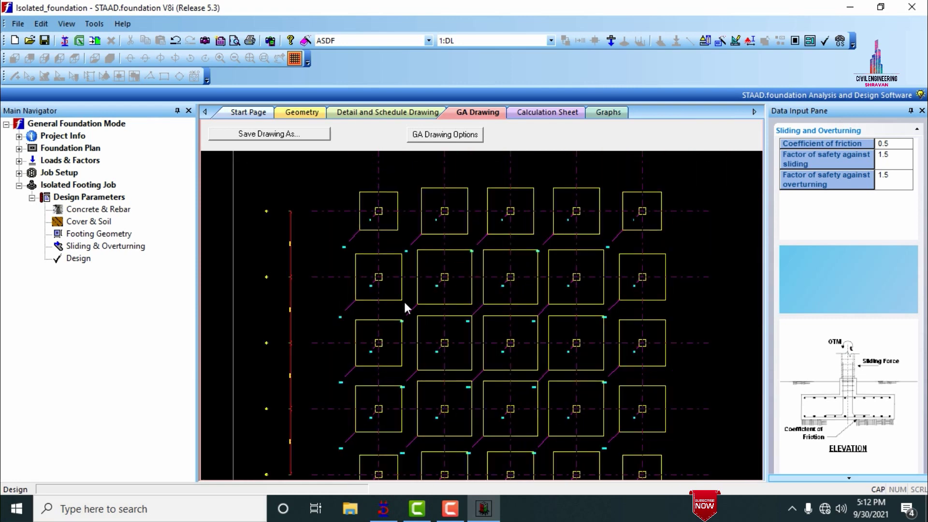
mouse_move(447, 317)
middle_down()
mouse_move(426, 310)
mouse_move(418, 289)
middle_up()
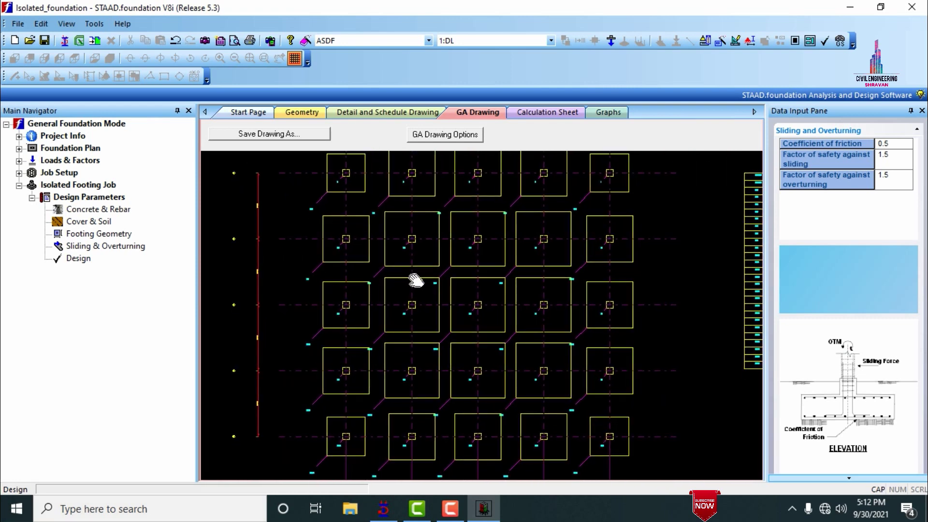
Reopen the Calculation Sheet and scroll from the footing 64–125 index down to the elevation sketch
click(538, 113)
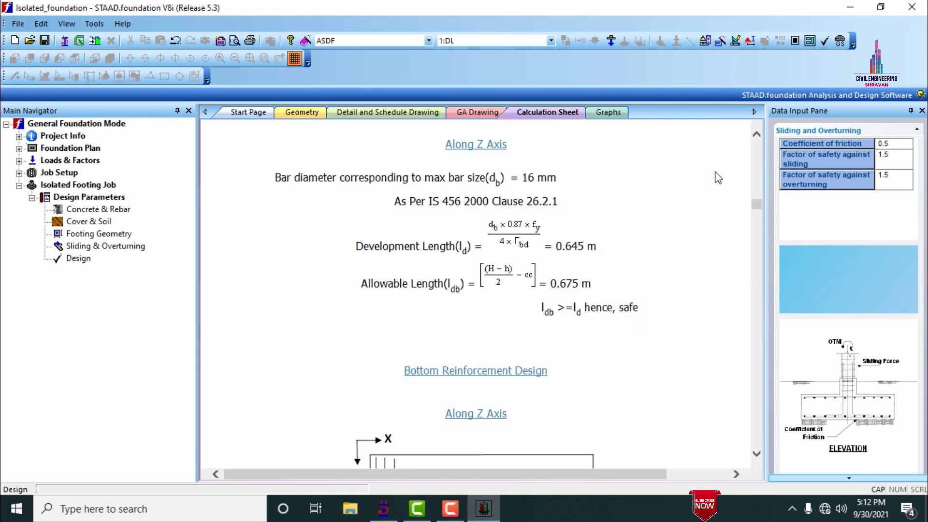
scroll(665, 292, down, 8)
scroll(594, 318, up, 3)
drag(757, 204, 754, 153)
scroll(648, 263, down, 15)
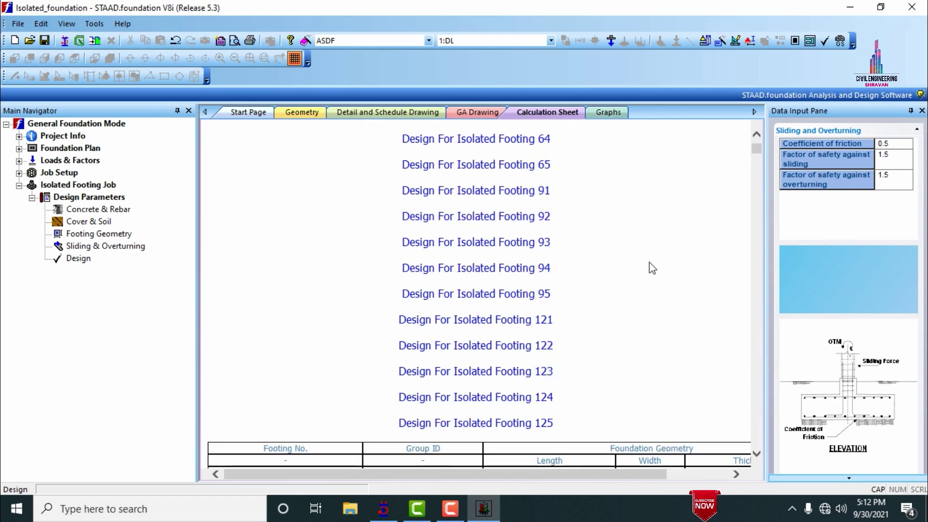